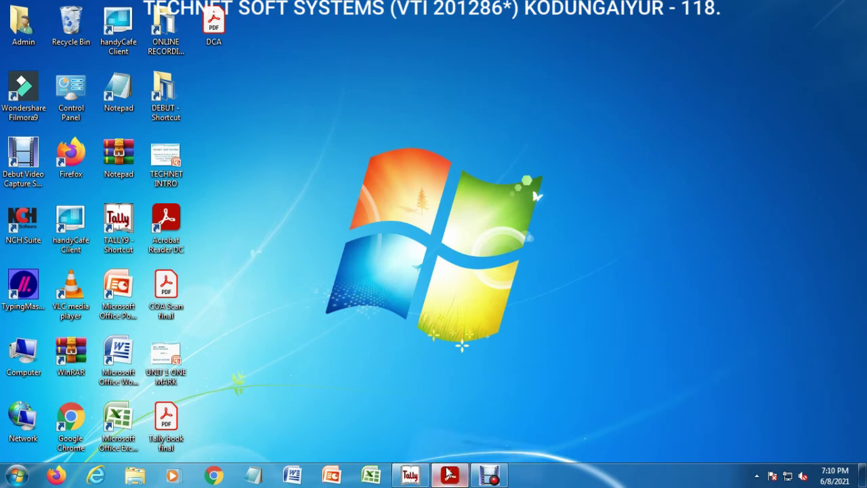
# Step: Bring the Tally book final.pdf window in Adobe Acrobat Reader back from the taskbar
pyautogui.click(450, 474)
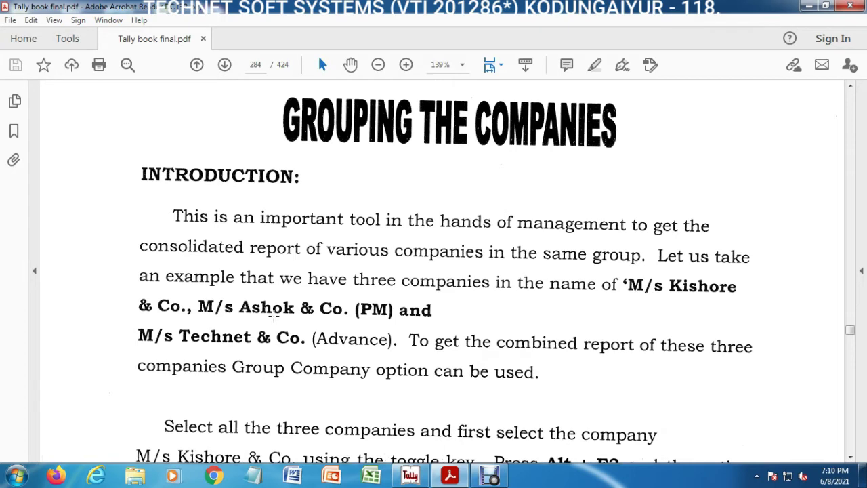
# Step: Scroll the PDF down to the Gateway of Tally illustration and Create Group Company steps
pyautogui.click(851, 456)
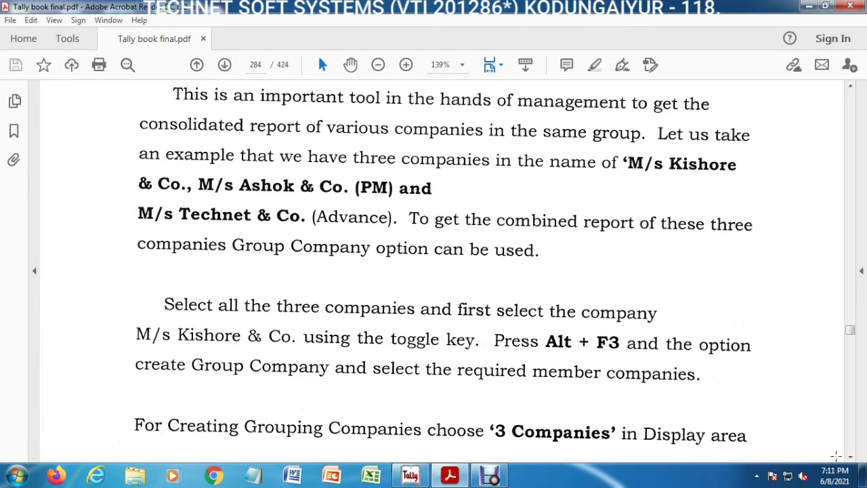
pyautogui.scroll(-10, 712, 396)
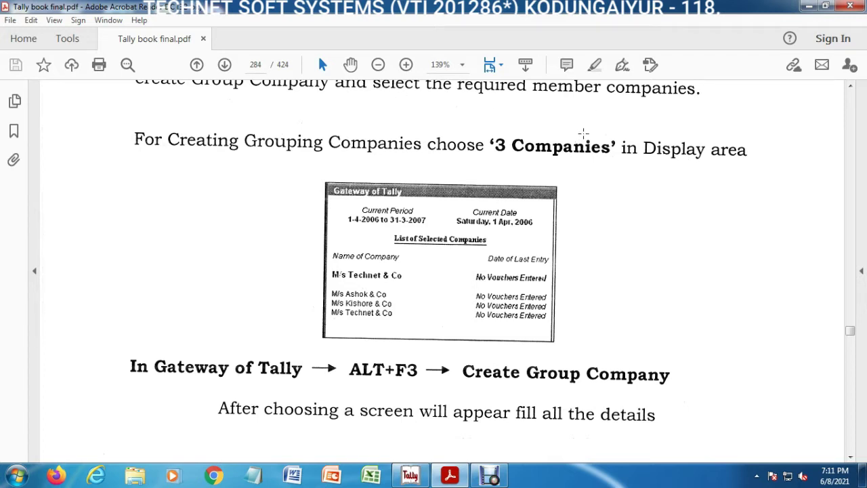
# Step: Switch to Tally and set the Select Company directory to d:\Tally9\Data\C786\INTER
pyautogui.click(809, 6)
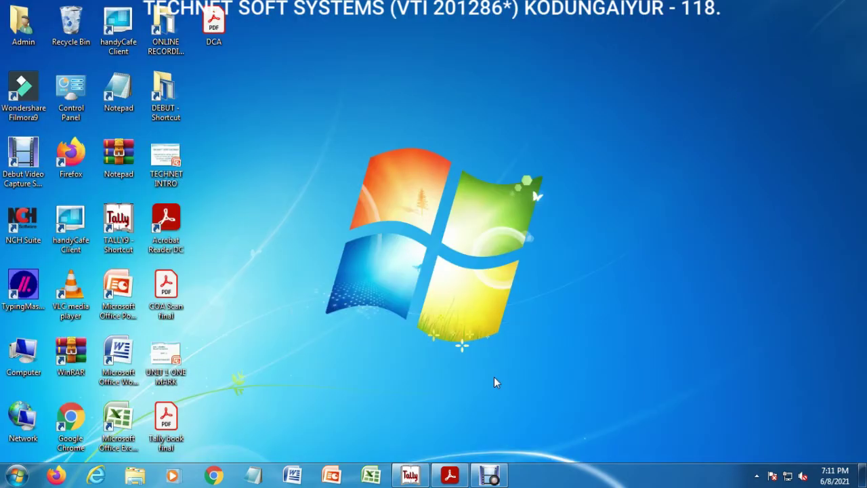
pyautogui.click(411, 474)
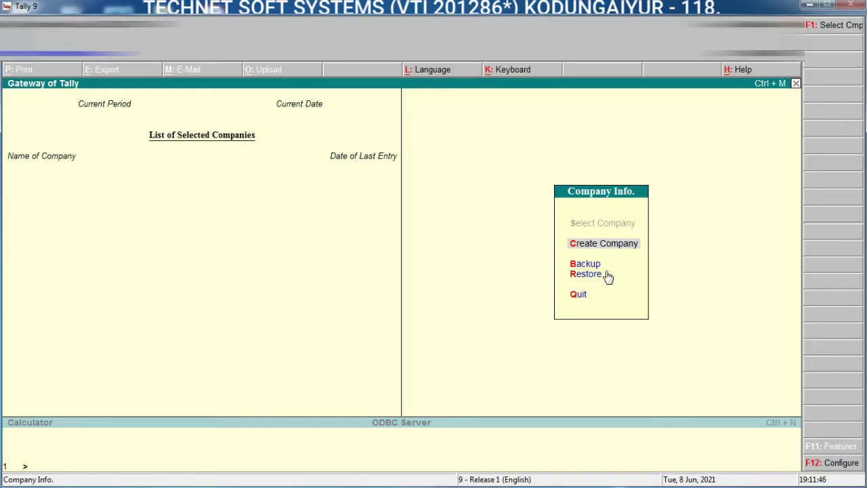
pyautogui.press('F1')
pyautogui.press('BackSpace')
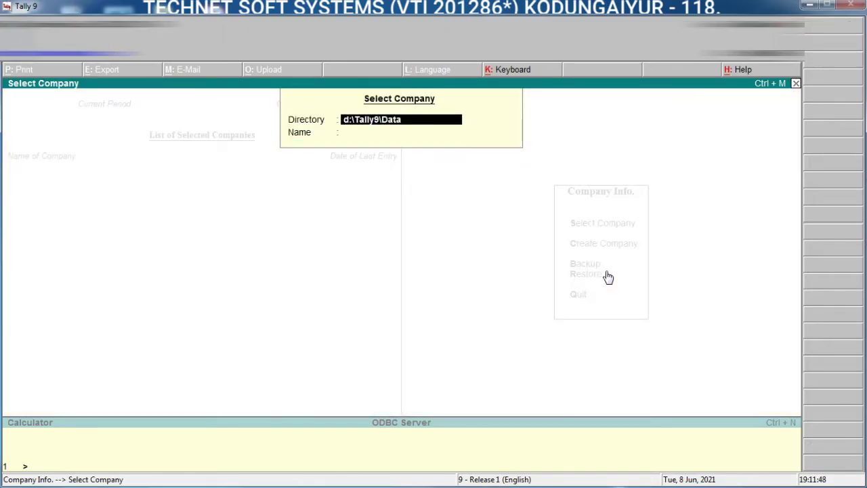
pyautogui.write('\\C786\\INTER')
pyautogui.press('Return')
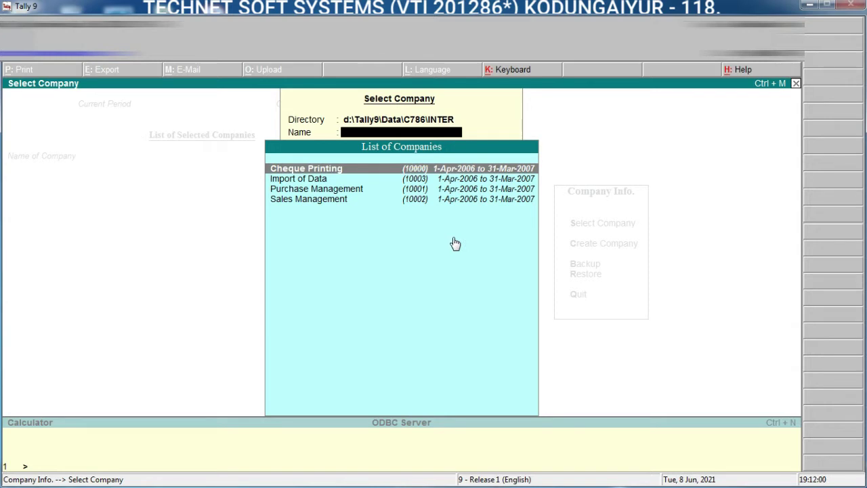
pyautogui.press('Down')
pyautogui.press('Down')
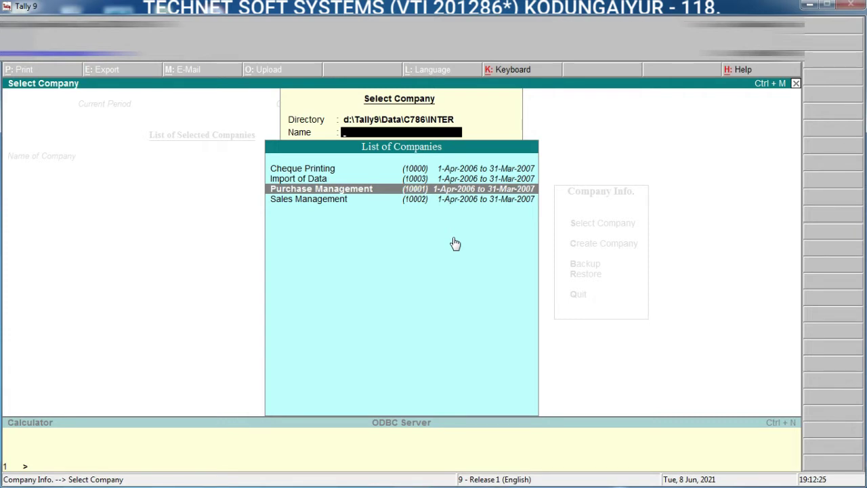
# Step: Load Cheque Printing, Import of Data, Purchase Management and Sales Management, ending with Sales Management current
pyautogui.press('Up')
pyautogui.press('Up')
pyautogui.press('Return')
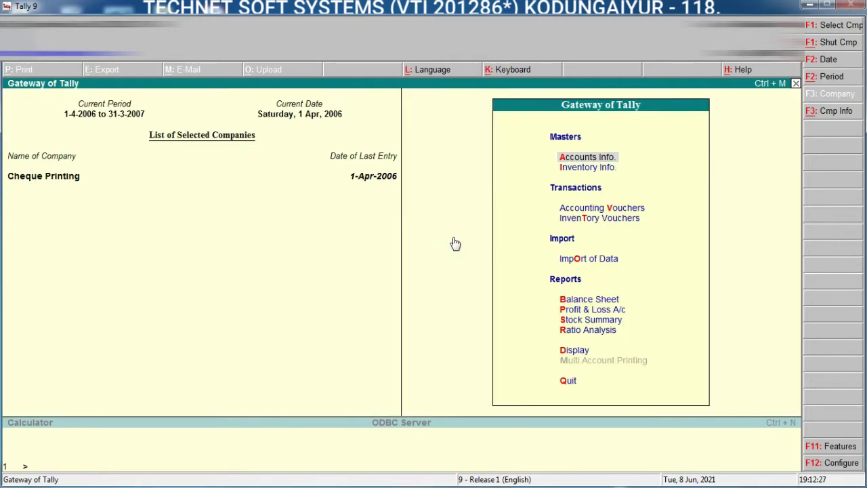
pyautogui.press('F1')
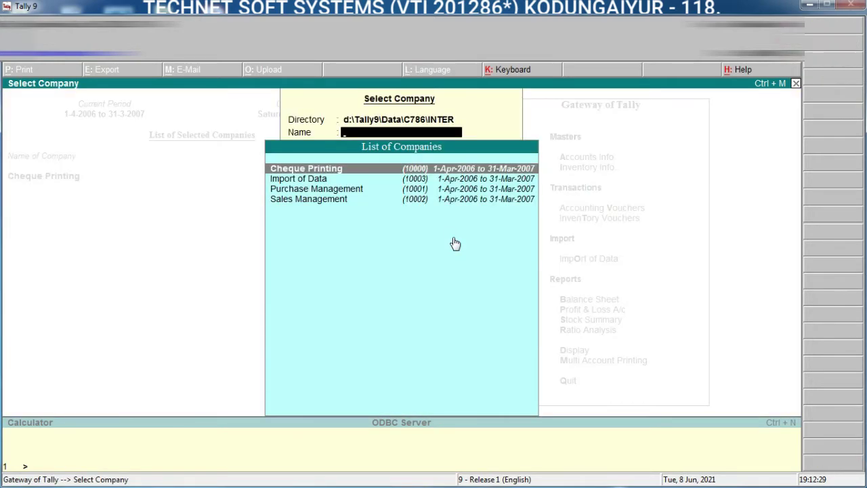
pyautogui.press('Down')
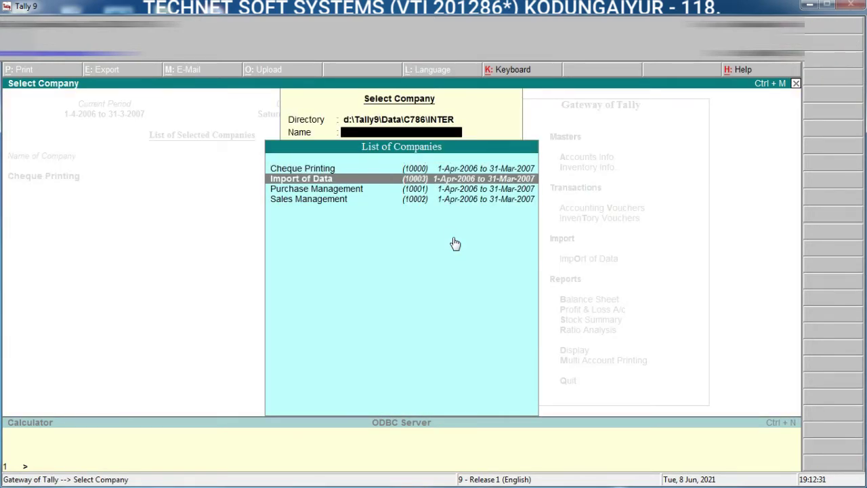
pyautogui.press('Return')
pyautogui.press('F1')
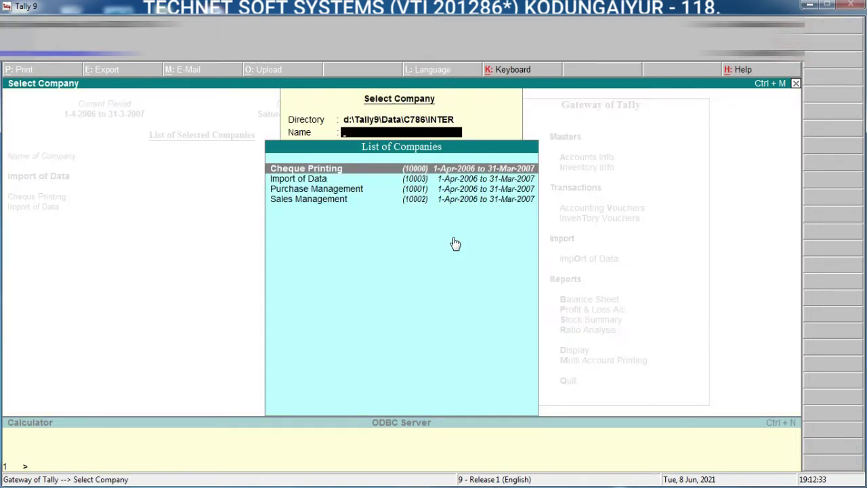
pyautogui.press('Down')
pyautogui.press('Down')
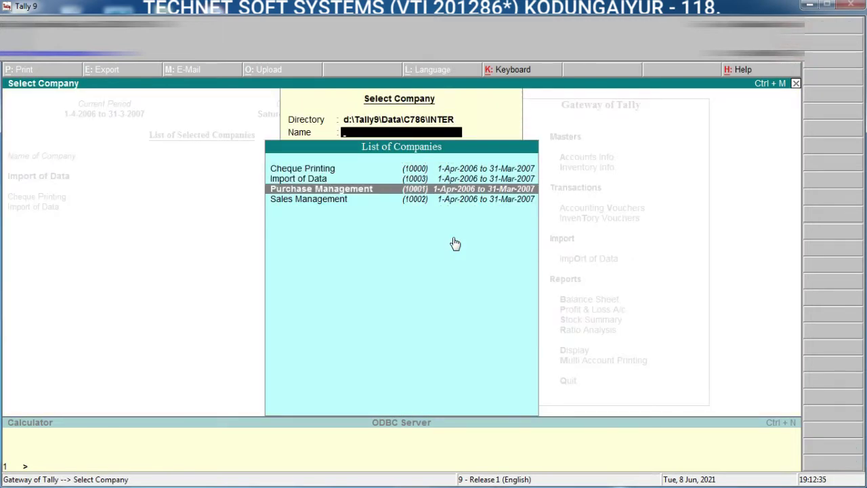
pyautogui.press('Return')
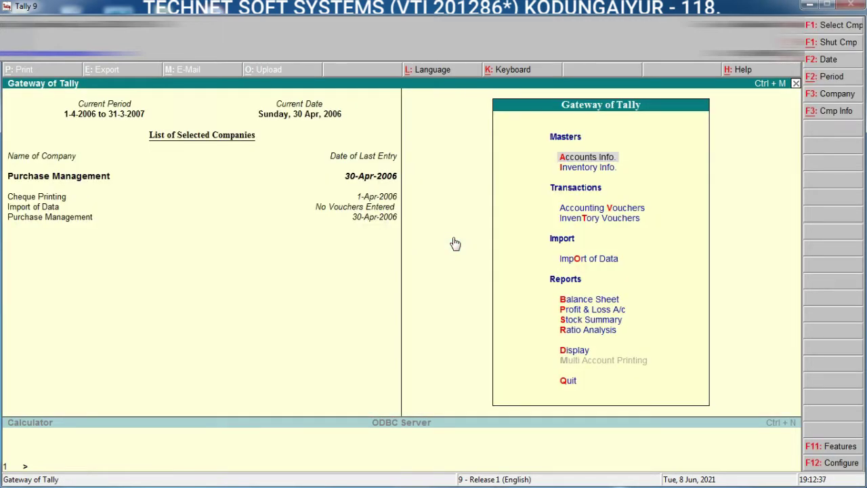
pyautogui.press('F1')
pyautogui.press('Down')
pyautogui.press('Down')
pyautogui.press('Down')
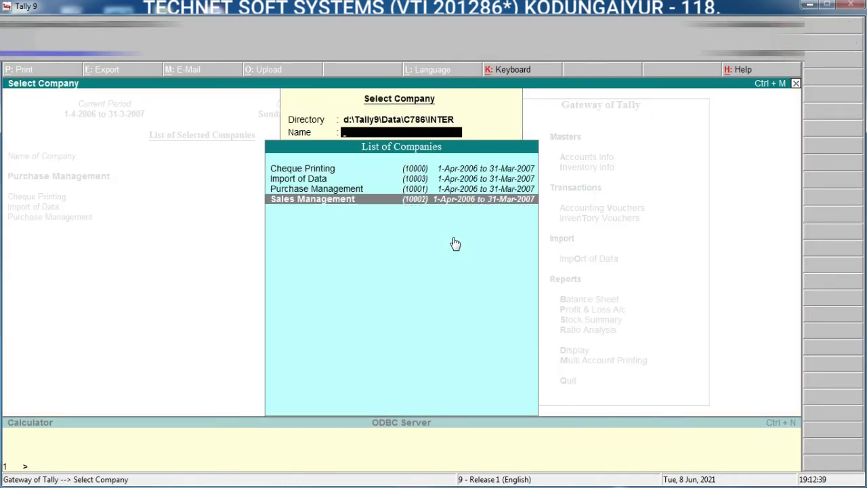
pyautogui.press('Return')
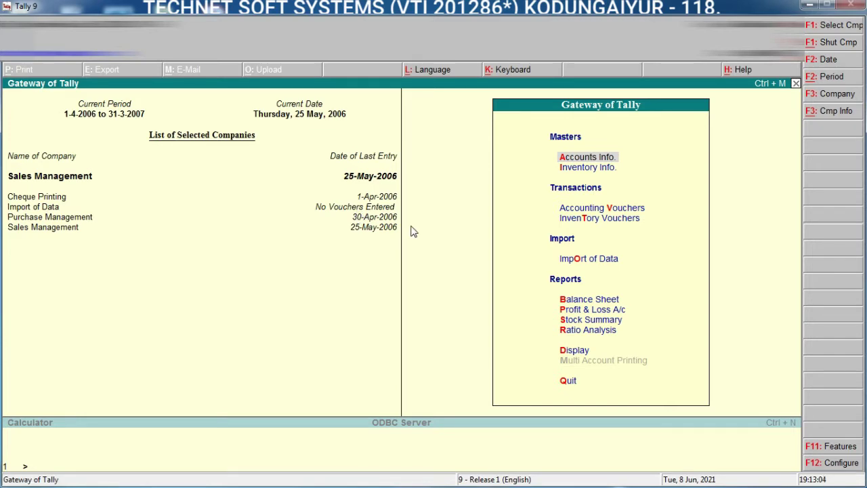
# Step: Shut the Import of Data company and bring up the Company Info menu
pyautogui.hotkey('alt', 'F1')
pyautogui.press('Up')
pyautogui.press('Up')
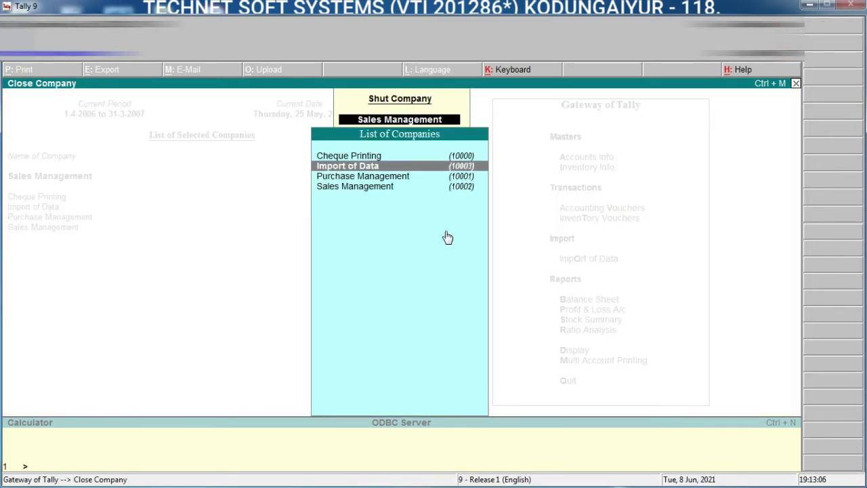
pyautogui.press('BackSpace')
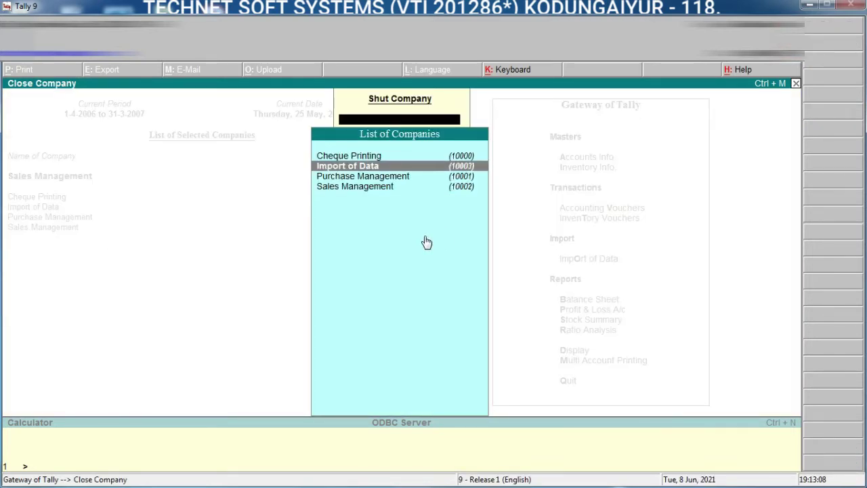
pyautogui.press('Escape')
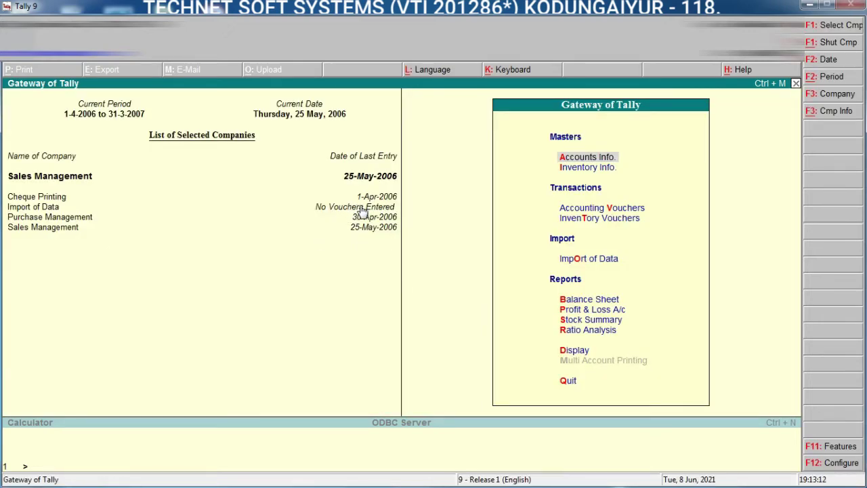
pyautogui.hotkey('alt', 'F1')
pyautogui.press('Up')
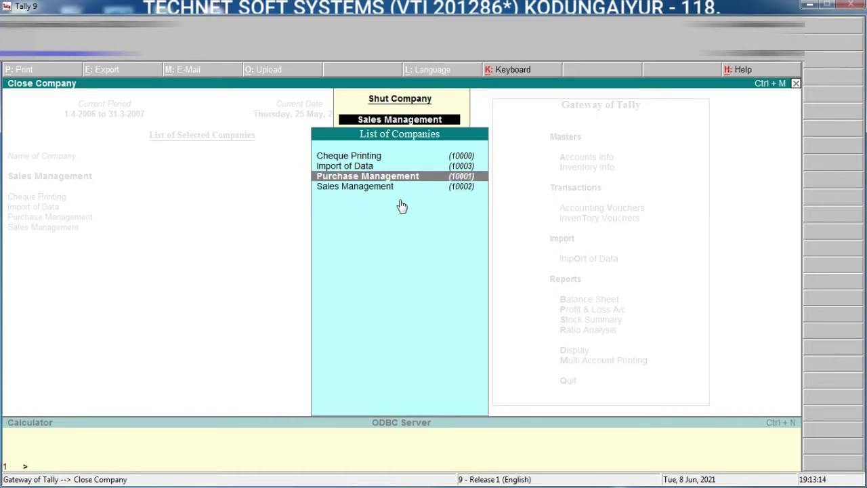
pyautogui.press('Up')
pyautogui.press('Return')
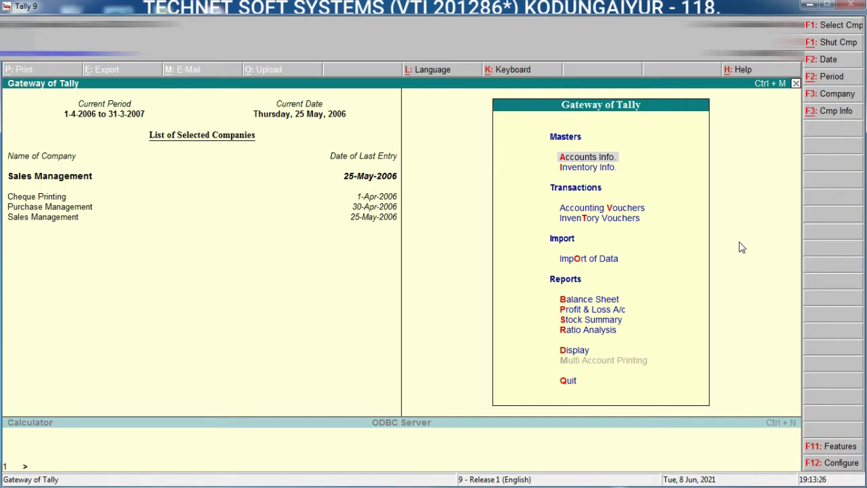
pyautogui.click(836, 112)
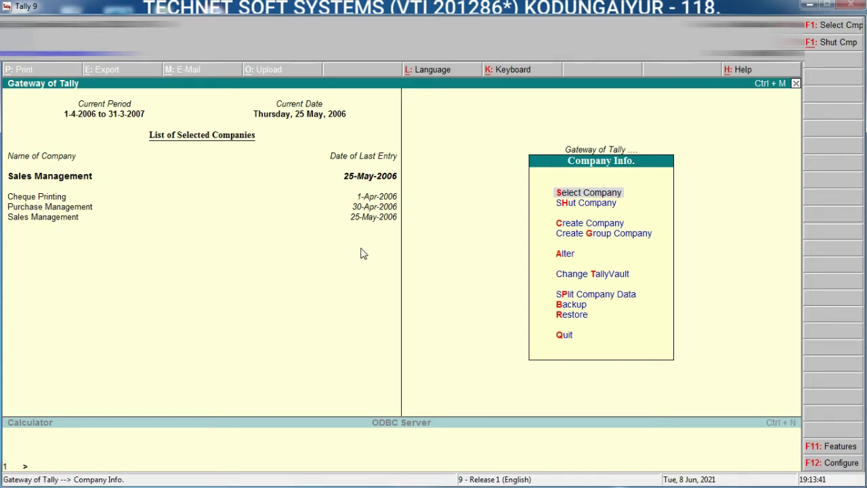
# Step: Shut the Sales Management and Purchase Management companies
pyautogui.press('Escape')
pyautogui.hotkey('alt', 'F1')
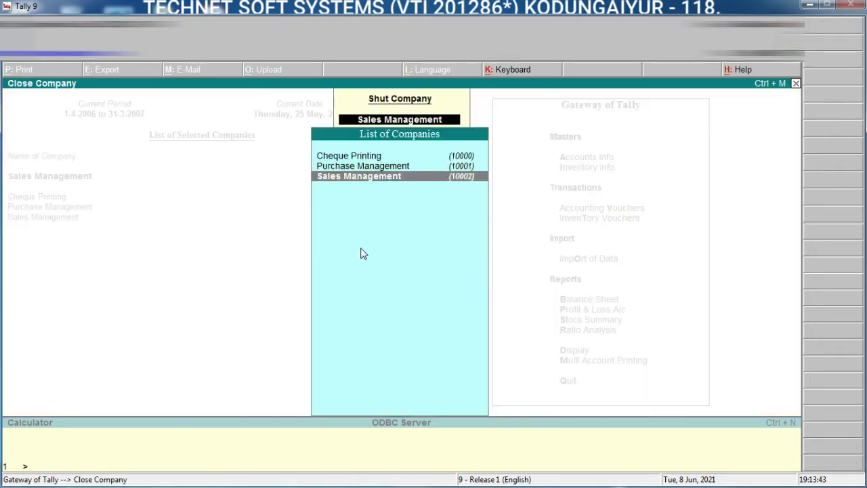
pyautogui.press('Return')
pyautogui.hotkey('alt', 'F1')
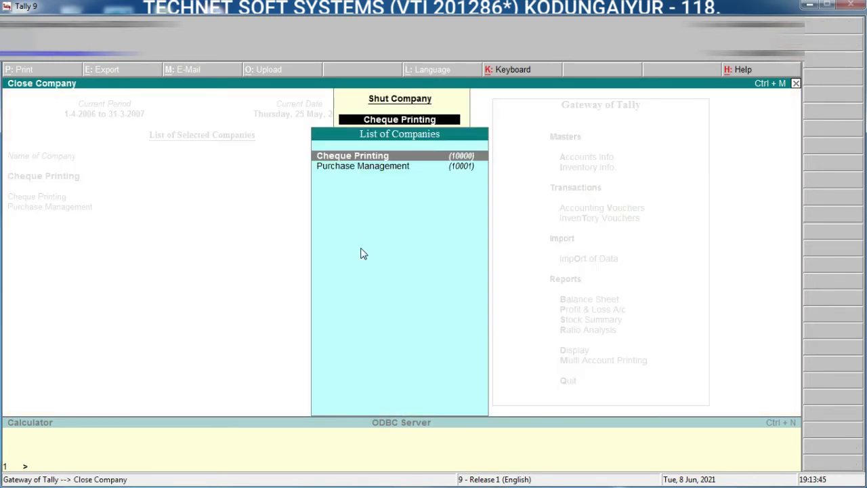
pyautogui.press('Down')
pyautogui.press('Return')
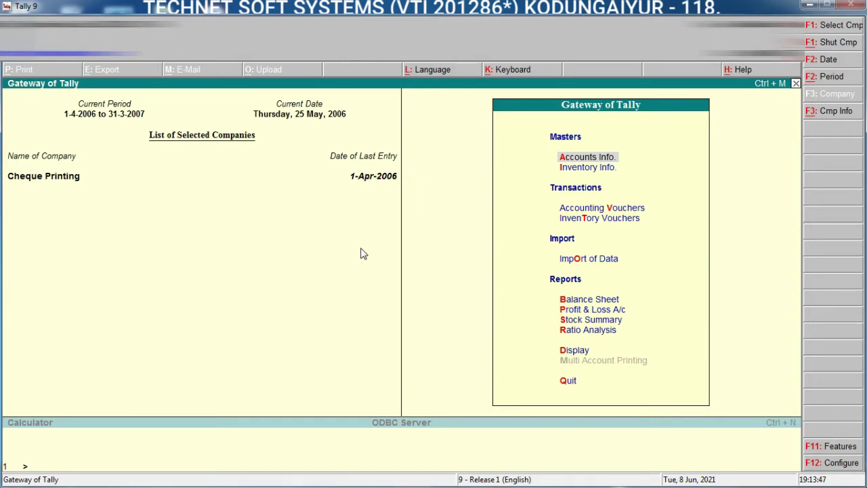
# Step: Reload Sales Management and Purchase Management alongside Cheque Printing via Company Info
pyautogui.hotkey('alt', 'F3')
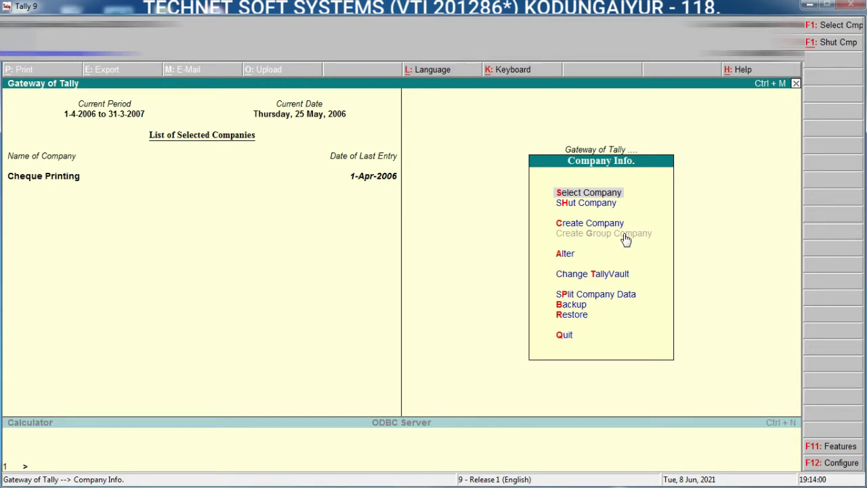
pyautogui.press('Return')
pyautogui.press('Down')
pyautogui.press('Down')
pyautogui.press('Down')
pyautogui.press('Return')
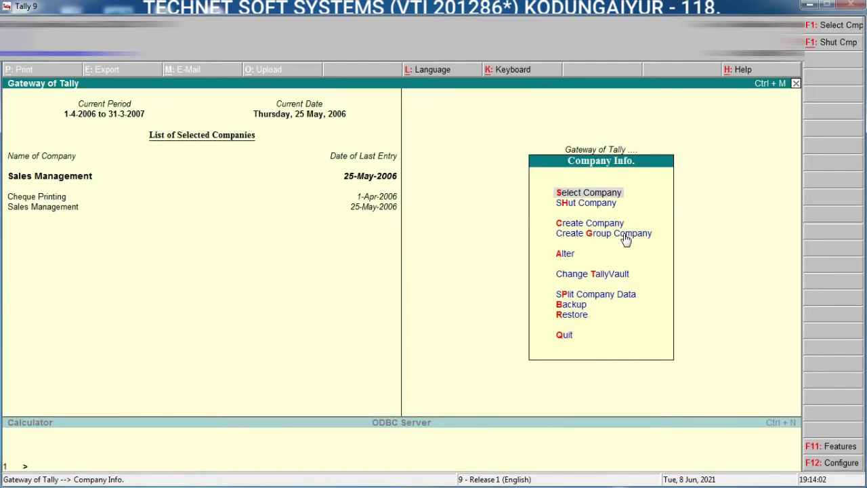
pyautogui.press('Return')
pyautogui.press('Down')
pyautogui.press('Down')
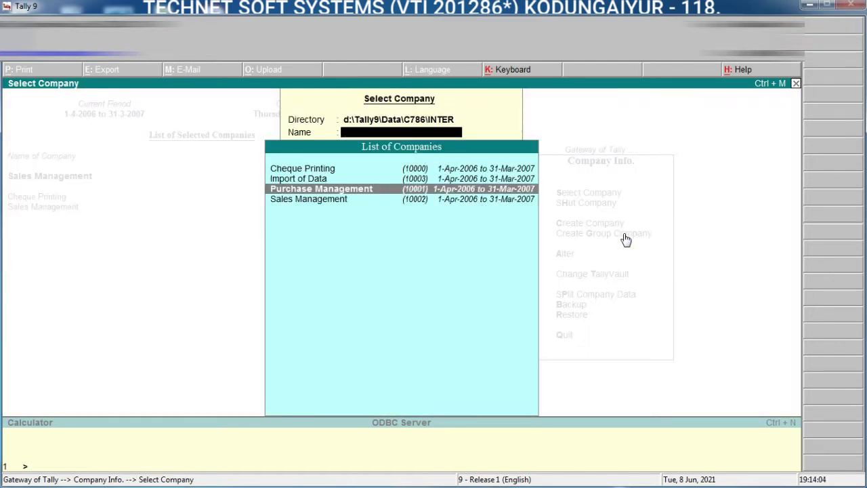
pyautogui.press('Return')
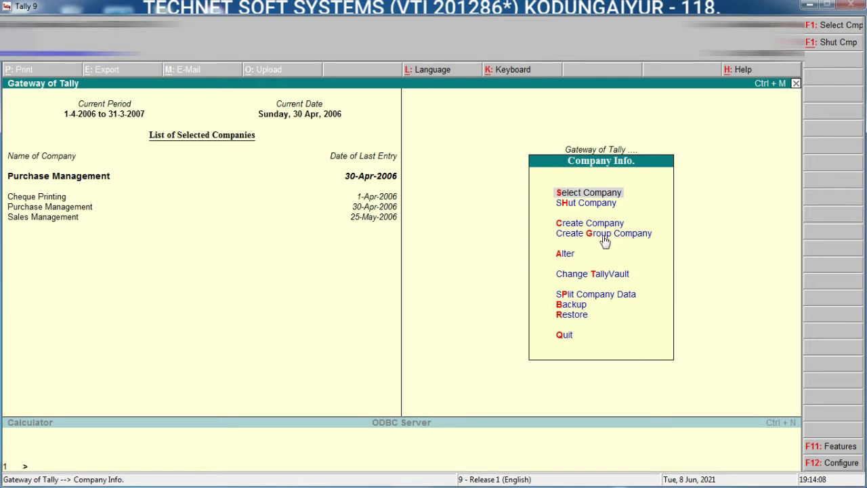
pyautogui.click(606, 238)
# Step: Name the new group company 'Technet Group', correcting the all-caps entry
pyautogui.click(607, 238)
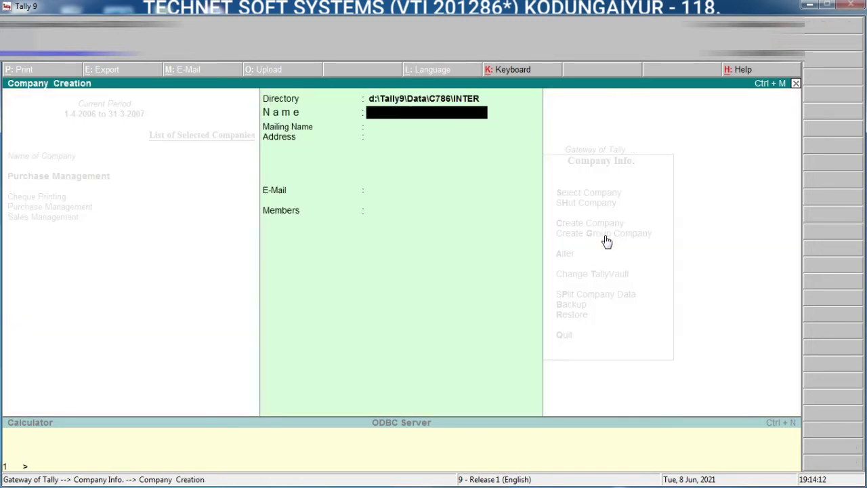
pyautogui.write('TECHNET GRO')
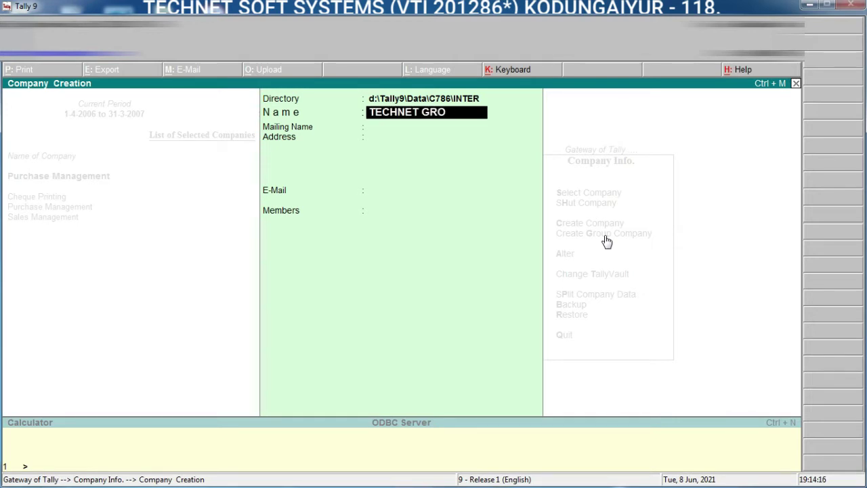
pyautogui.write('UP')
pyautogui.press('BackSpace')
pyautogui.press('BackSpace')
pyautogui.press('BackSpace')
pyautogui.press('BackSpace')
pyautogui.press('BackSpace')
pyautogui.press('BackSpace')
pyautogui.press('BackSpace')
pyautogui.press('BackSpace')
pyautogui.press('BackSpace')
pyautogui.press('BackSpace')
pyautogui.press('BackSpace')
pyautogui.write('c')
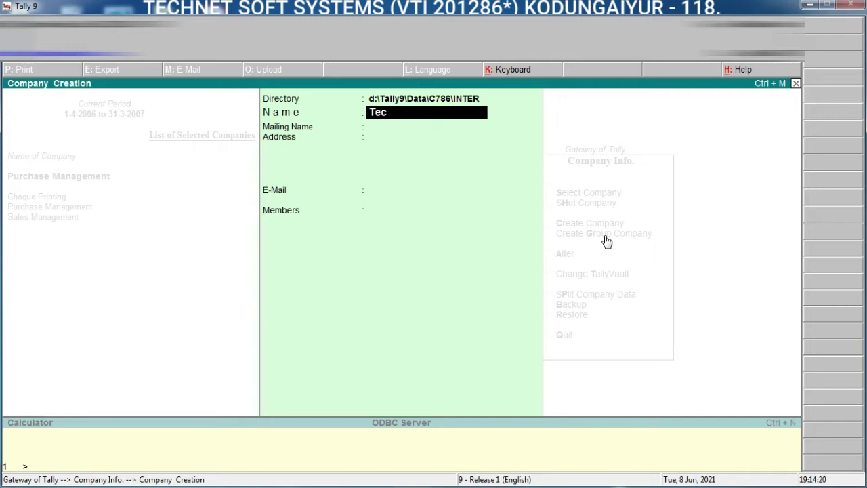
pyautogui.write('hnet Group')
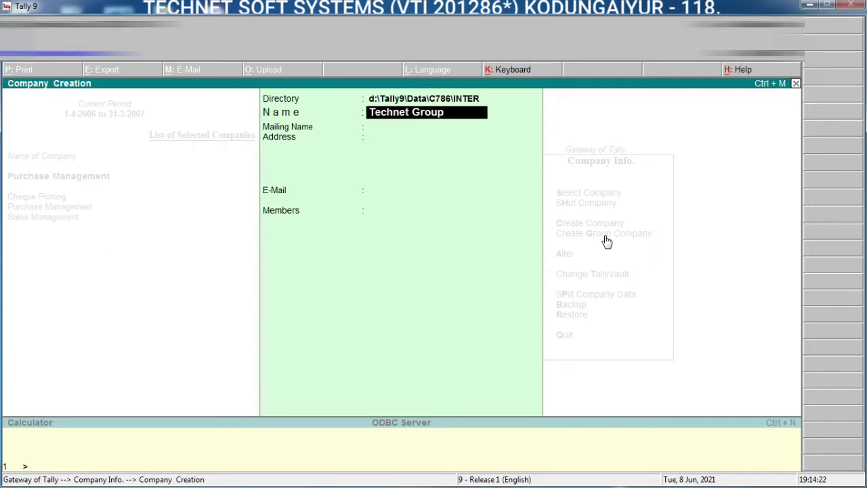
pyautogui.press('Return')
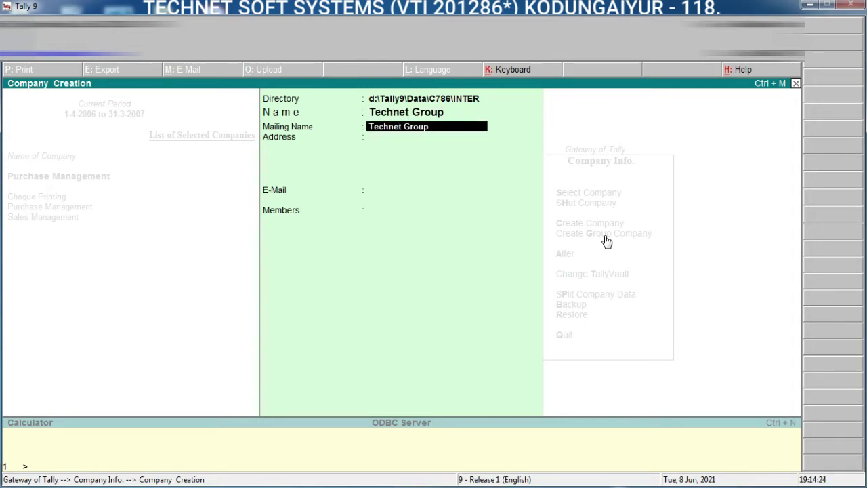
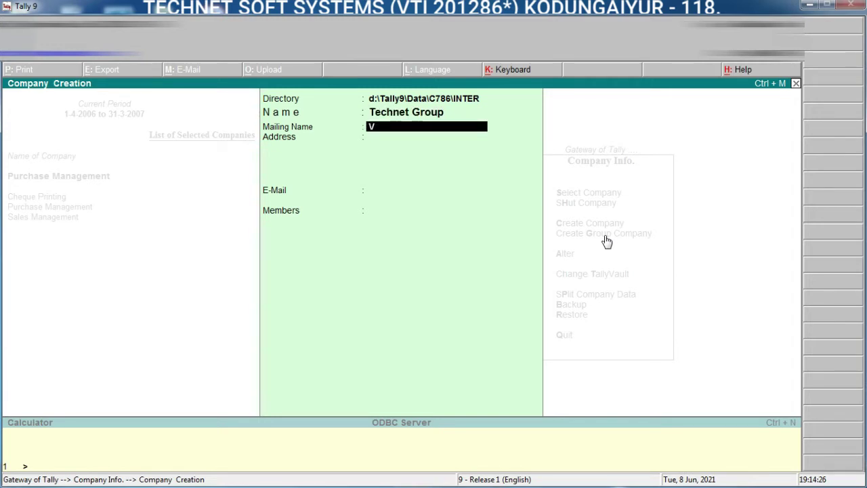
# Step: Fill in the group's mailing name and four-line postal address
pyautogui.press('Return')
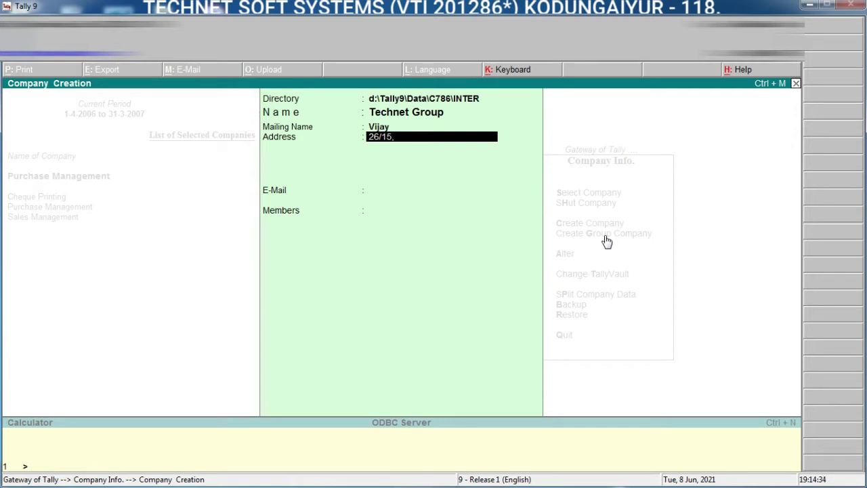
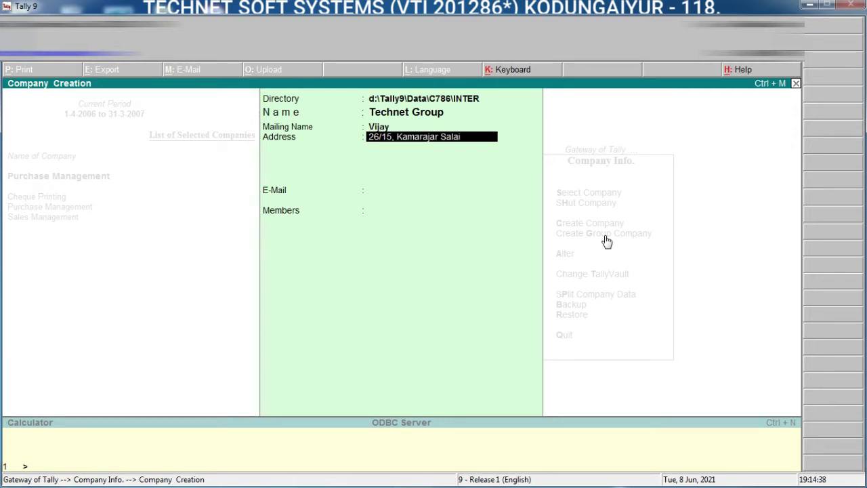
pyautogui.press('Return')
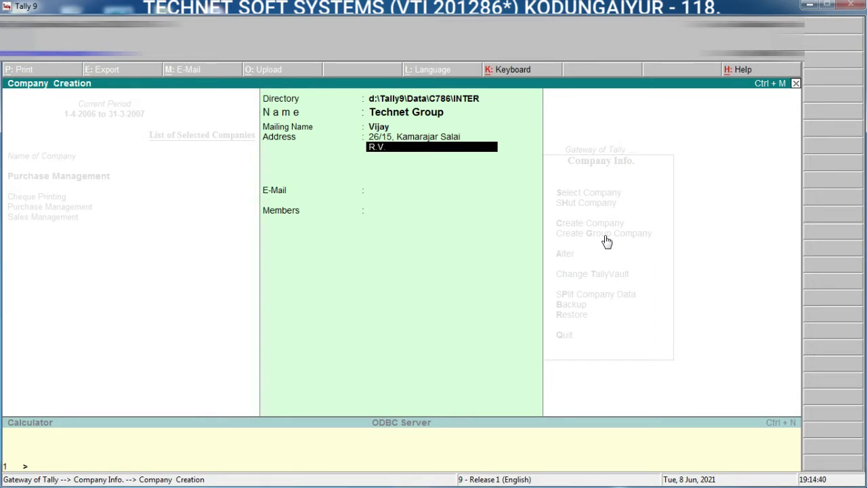
pyautogui.press('BackSpace')
pyautogui.press('BackSpace')
pyautogui.press('Return')
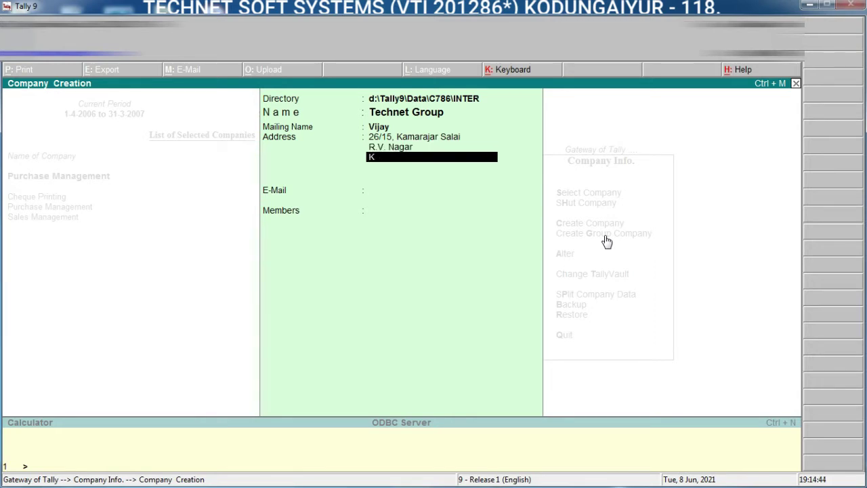
pyautogui.press('Return')
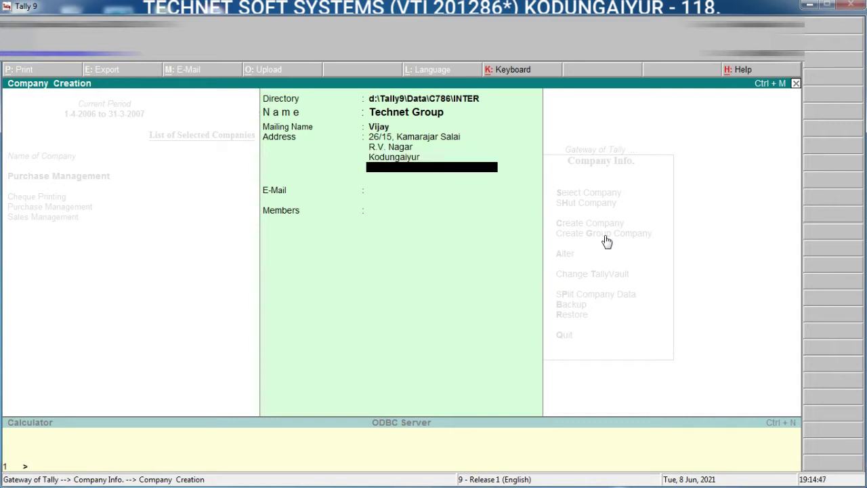
pyautogui.press('Return')
pyautogui.press('Return')
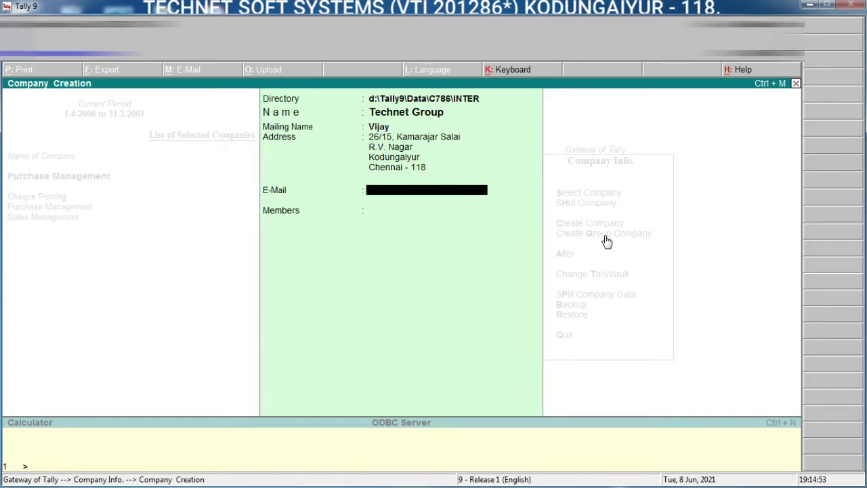
pyautogui.press('Return')
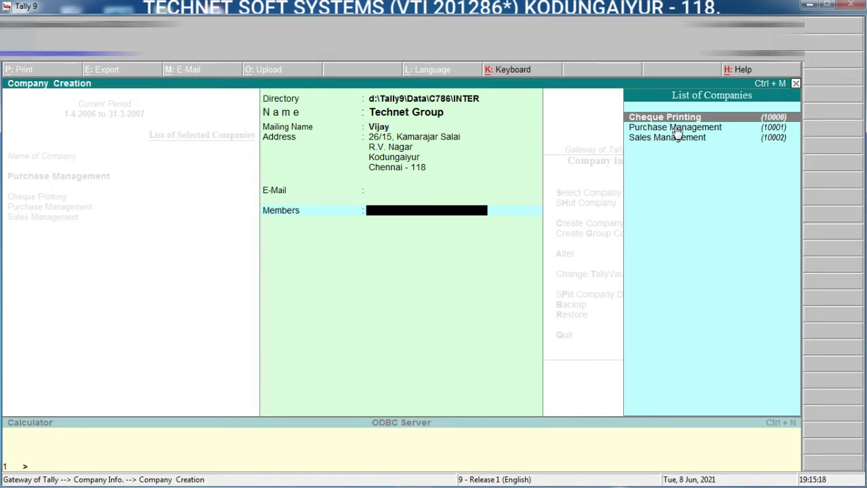
# Step: Add Purchase Management, Sales Management and Cheque Printing as members and end the list
pyautogui.press('Down')
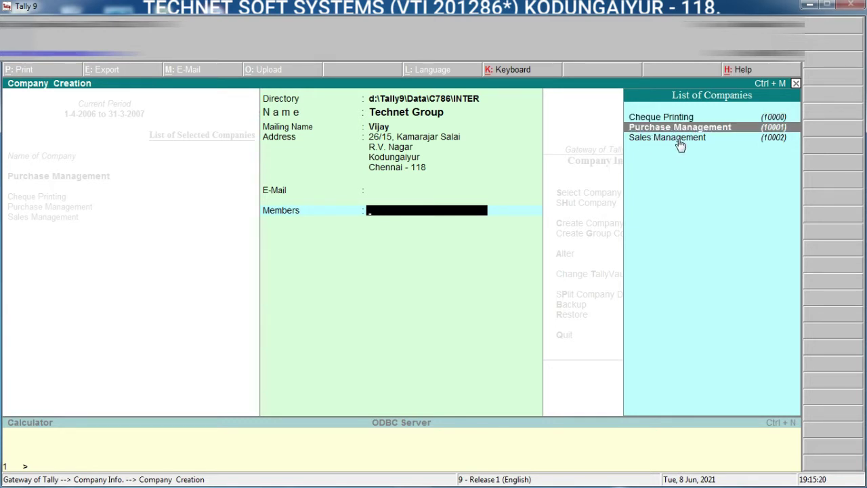
pyautogui.press('Return')
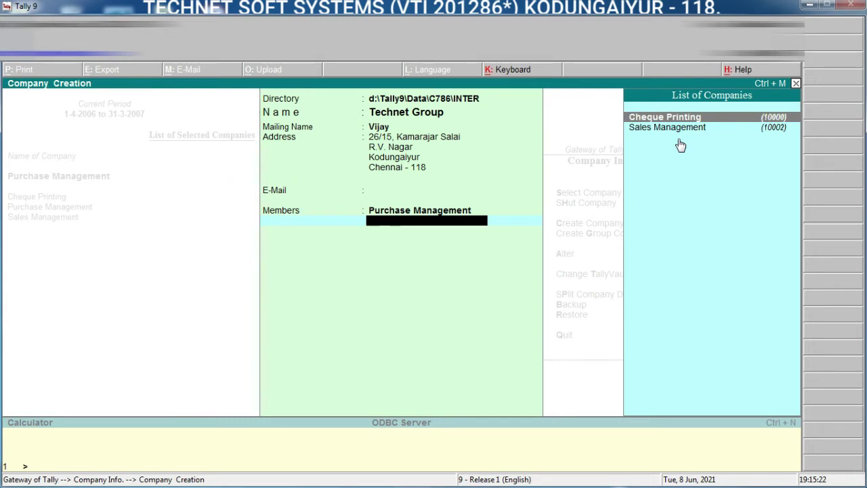
pyautogui.press('Down')
pyautogui.press('Return')
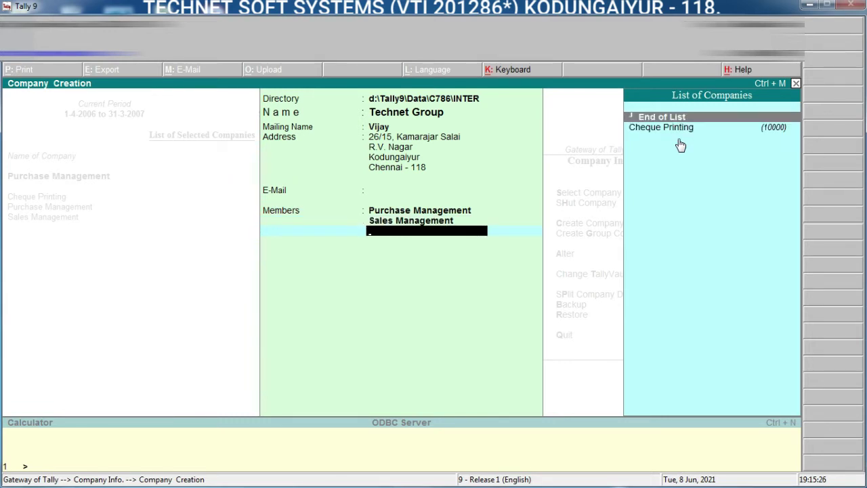
pyautogui.press('Down')
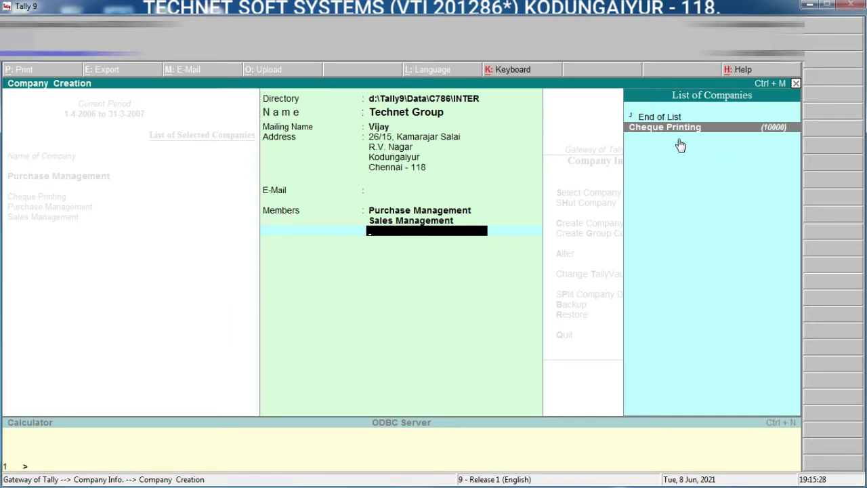
pyautogui.press('Return')
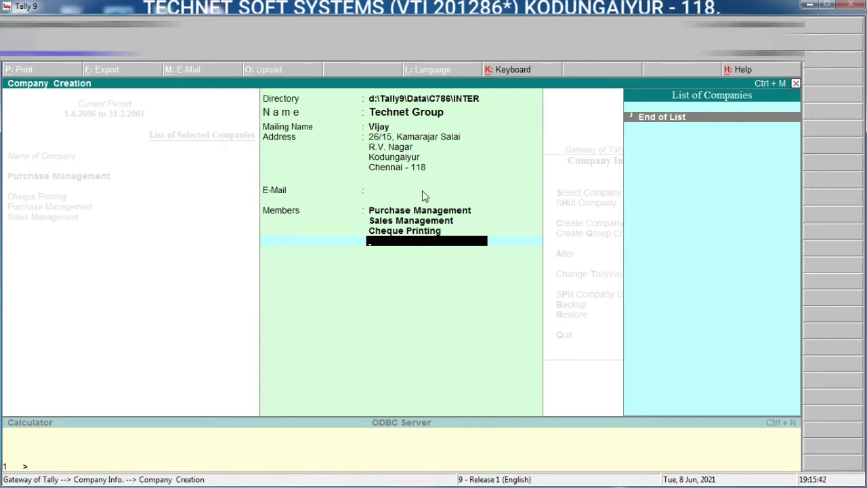
pyautogui.press('Return')
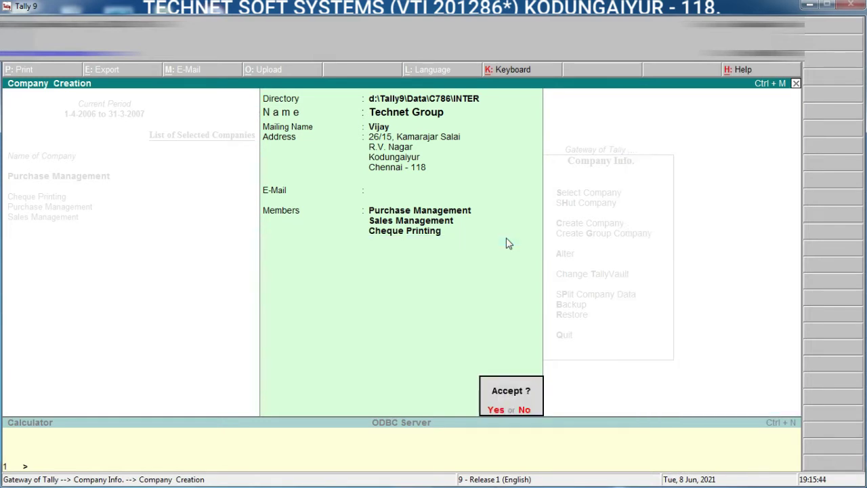
# Step: Accept the Technet Group company and return to the Gateway of Tally main menu
pyautogui.press('Return')
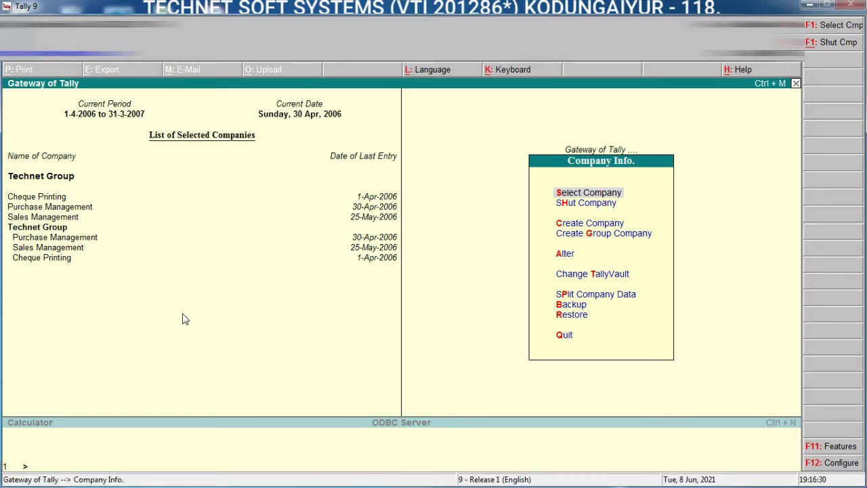
pyautogui.press('Escape')
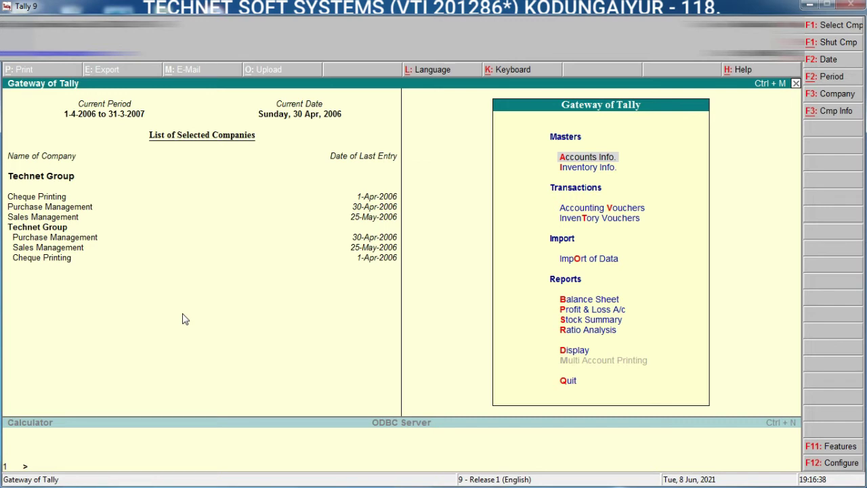
# Step: Display the Technet Group Balance Sheet as at 25-May-2006, totalling 6,80,000.00
pyautogui.press('Down')
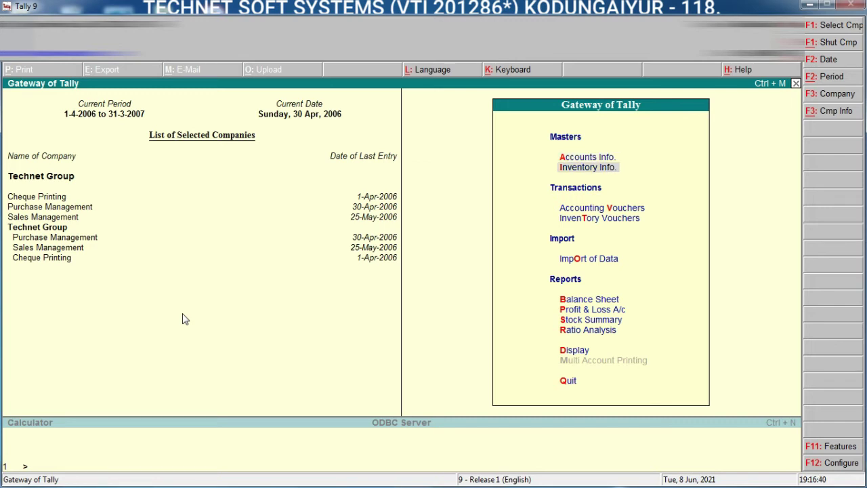
pyautogui.click(589, 301)
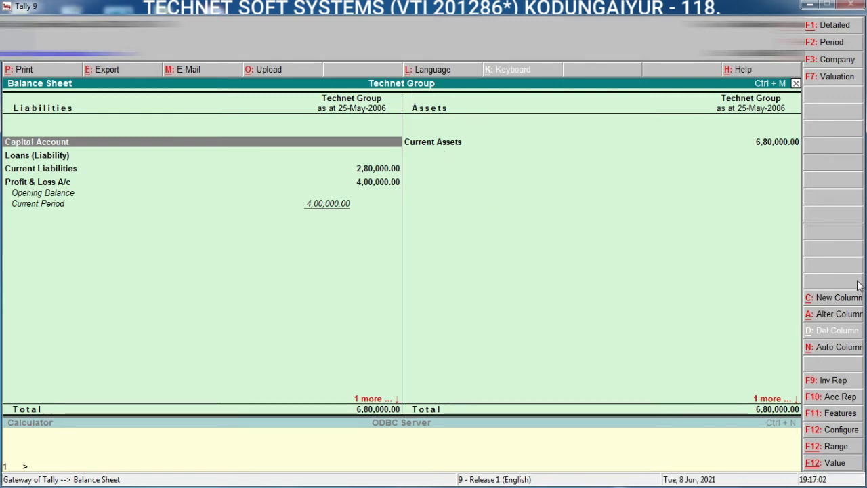
# Step: Start a new Balance Sheet column for Technet Group, from 1-4-2006 with Default stock valuation
pyautogui.click(831, 302)
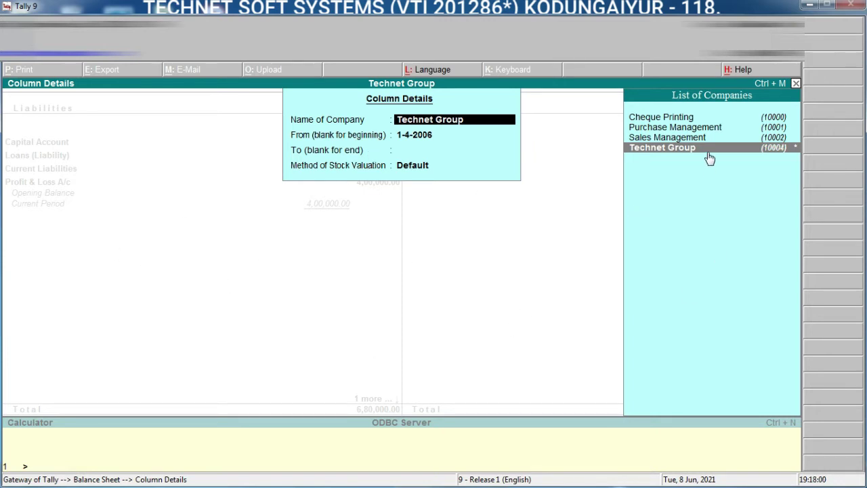
# Step: Abandon the Cheque Printing column setup and reopen the Technet Group Balance Sheet as at 25-May-2006
pyautogui.click(696, 118)
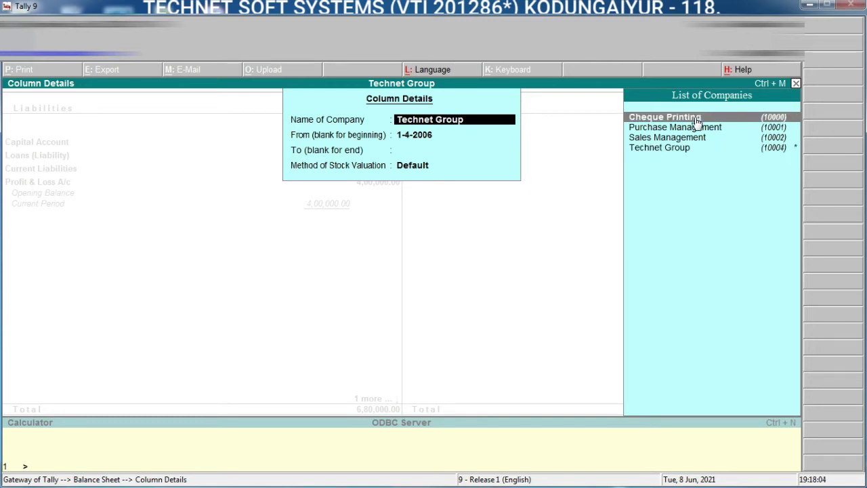
pyautogui.click(700, 122)
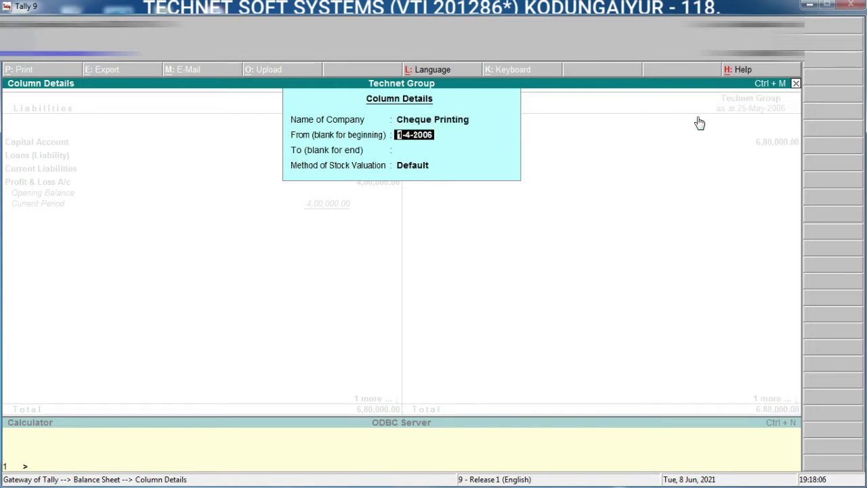
pyautogui.press('Escape')
pyautogui.press('Escape')
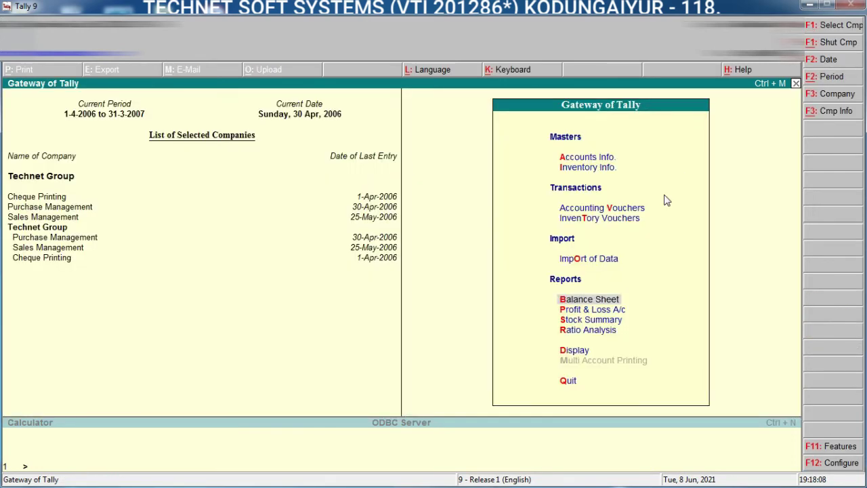
pyautogui.click(609, 289)
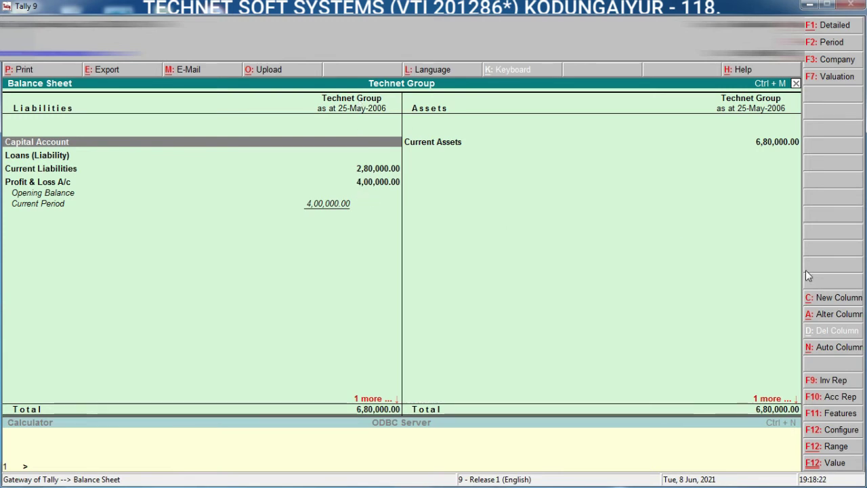
# Step: Add a Cheque Printing column running 1-4-2006 to 1-4-2007 with Default valuation
pyautogui.click(839, 298)
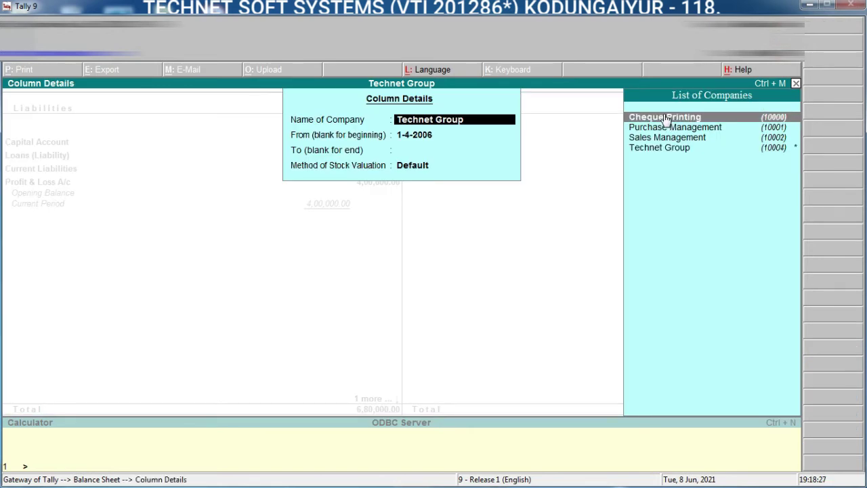
pyautogui.click(666, 118)
pyautogui.press('Return')
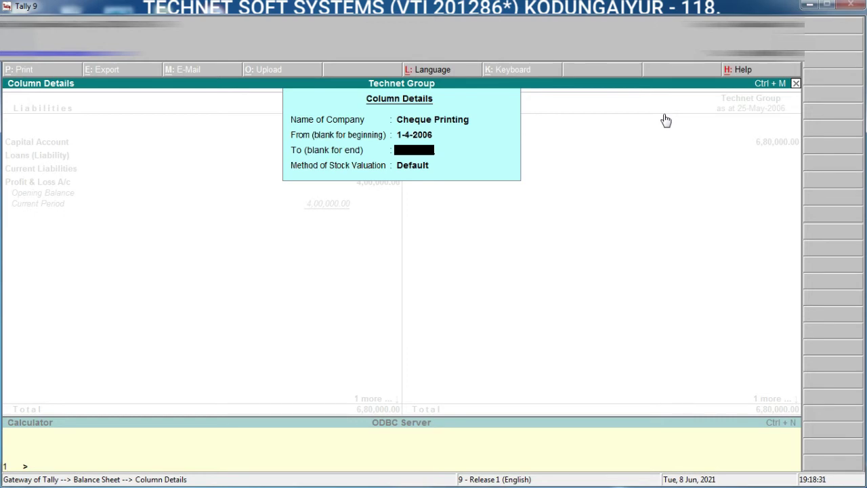
pyautogui.press('BackSpace')
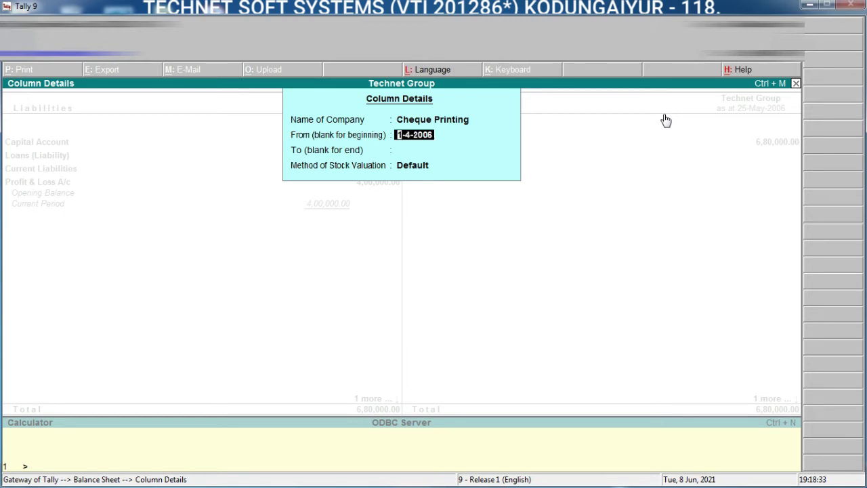
pyautogui.press('Return')
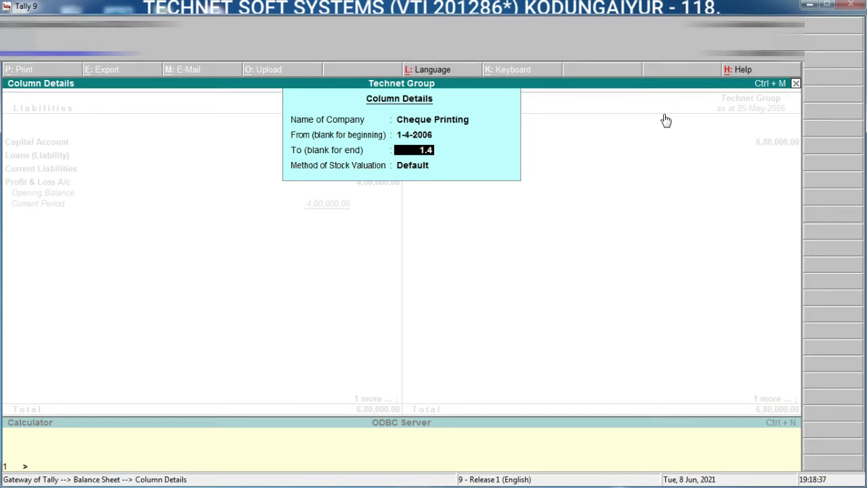
pyautogui.press('Return')
pyautogui.press('BackSpace')
pyautogui.write('31')
pyautogui.write('4.2007')
pyautogui.press('Return')
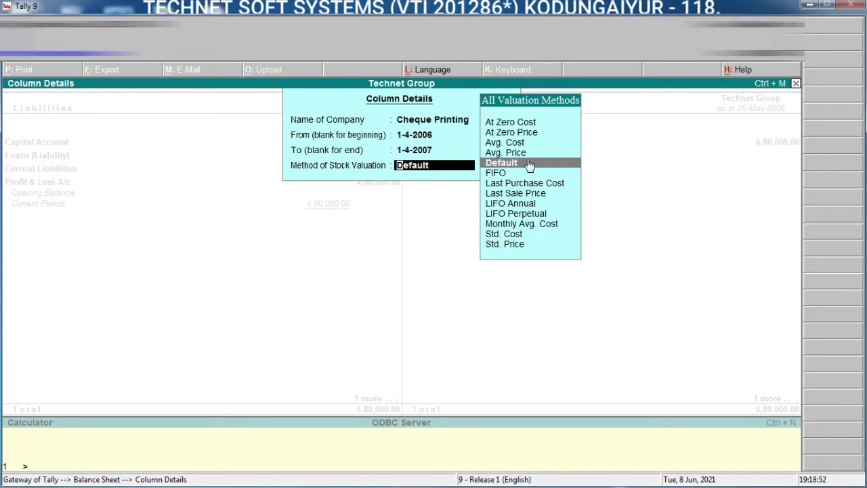
pyautogui.click(529, 164)
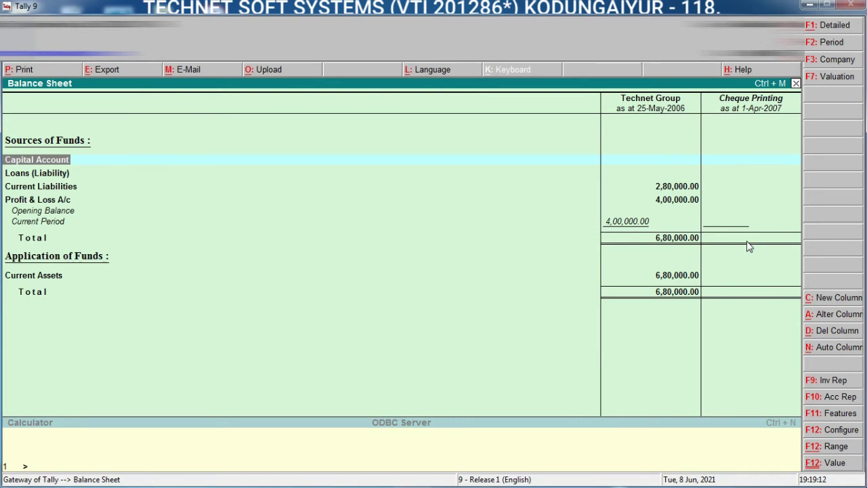
# Step: Add a Purchase Management column from 1-4-2006 to 1-4-2007 with Default valuation
pyautogui.click(832, 302)
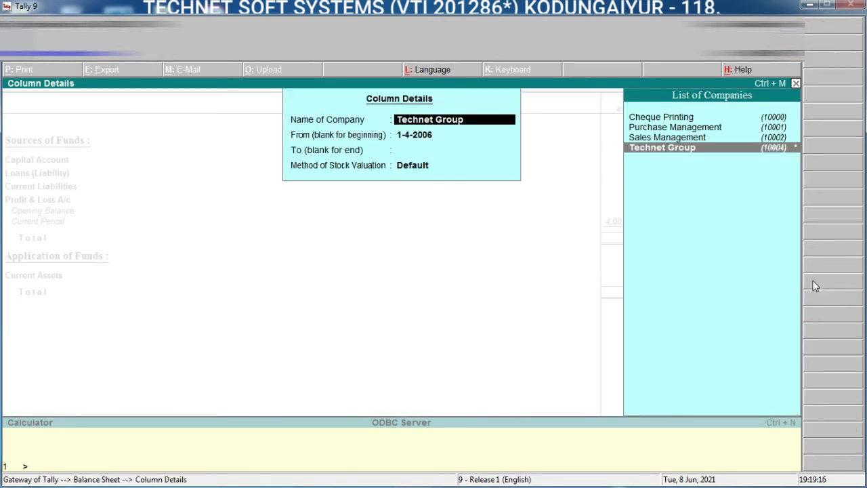
pyautogui.click(679, 129)
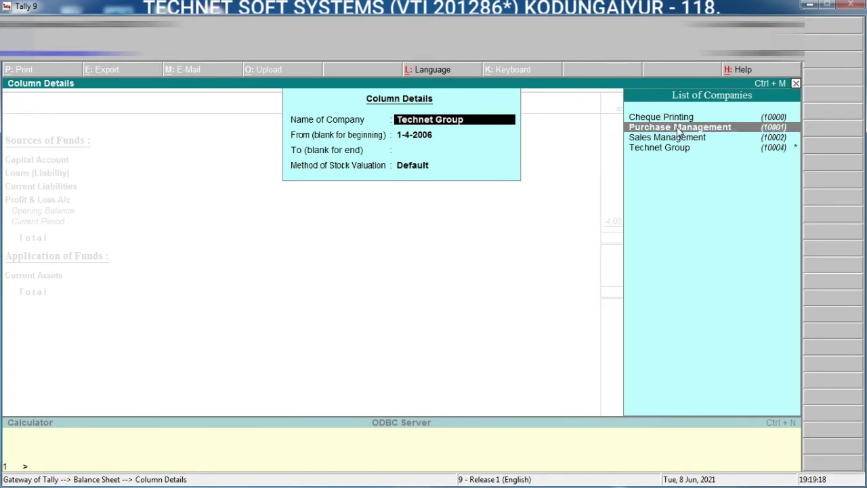
pyautogui.click(680, 128)
pyautogui.press('Return')
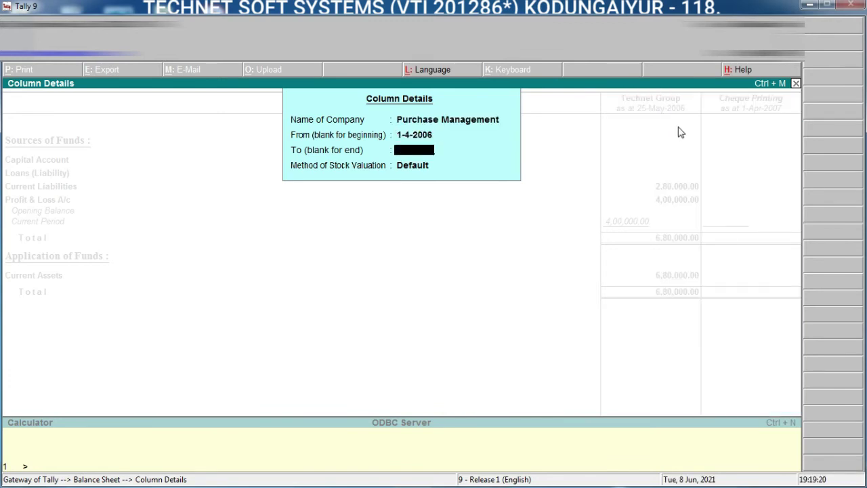
pyautogui.write('1.4.2007')
pyautogui.press('Return')
pyautogui.press('Return')
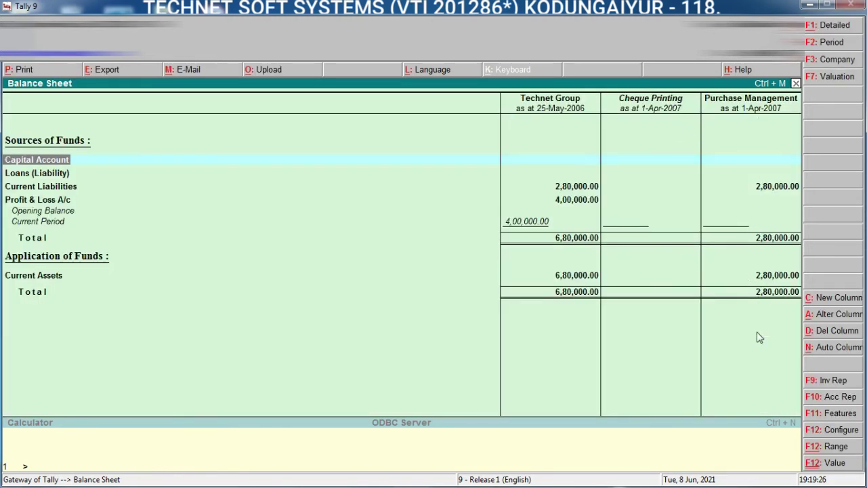
# Step: Add a Sales Management column to 1-4-2007, then select a cell in the Cheque Printing column
pyautogui.click(838, 298)
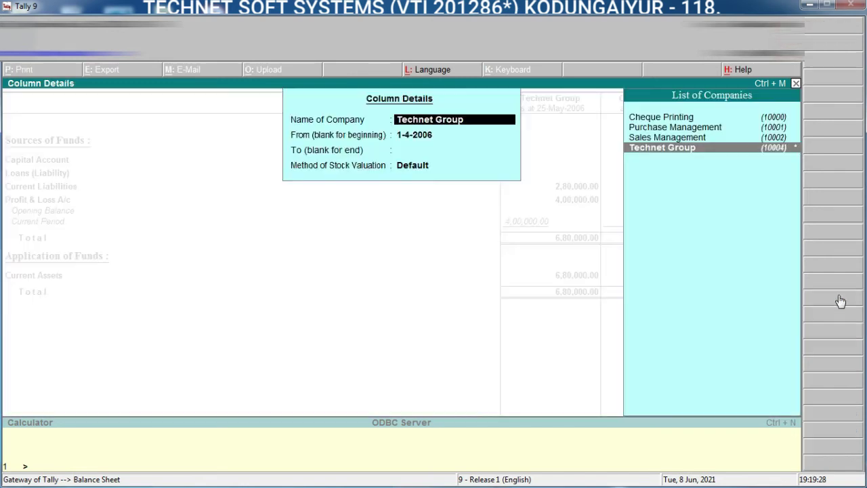
pyautogui.click(656, 139)
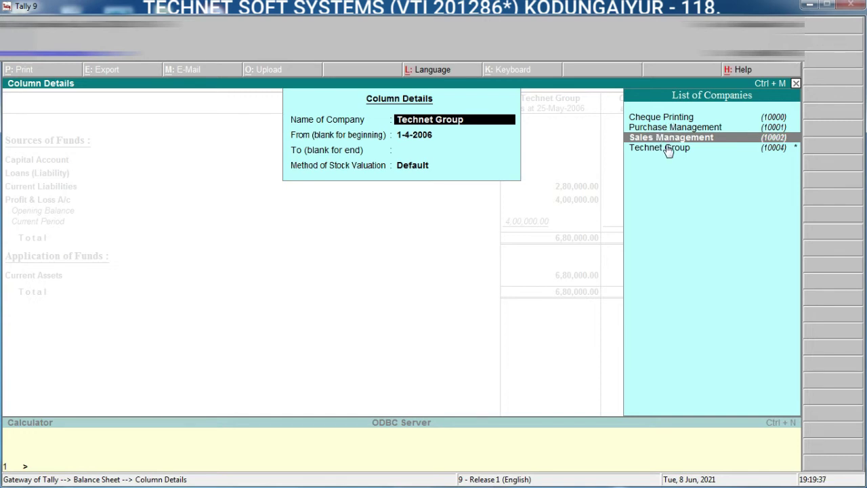
pyautogui.press('Return')
pyautogui.press('Return')
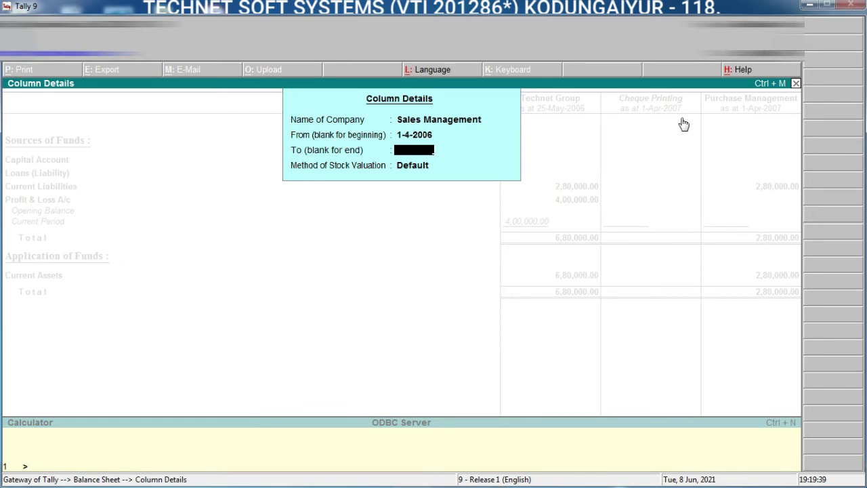
pyautogui.write('1.4.2007')
pyautogui.press('Return')
pyautogui.press('Return')
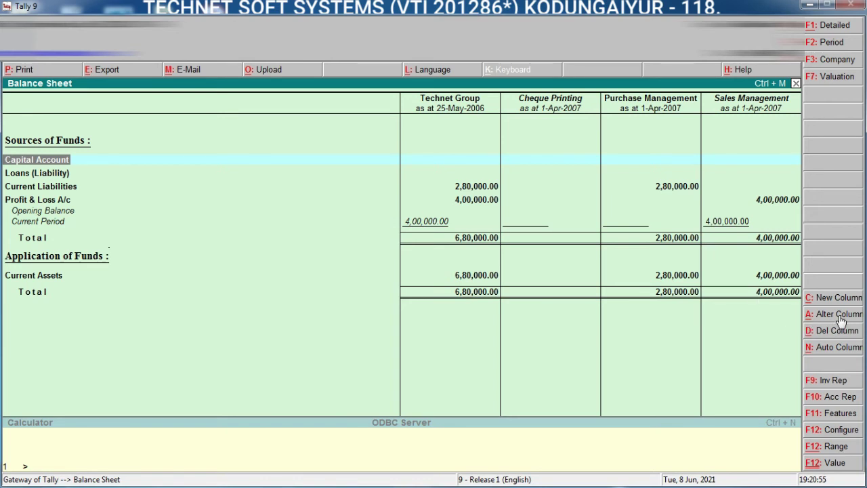
pyautogui.click(565, 188)
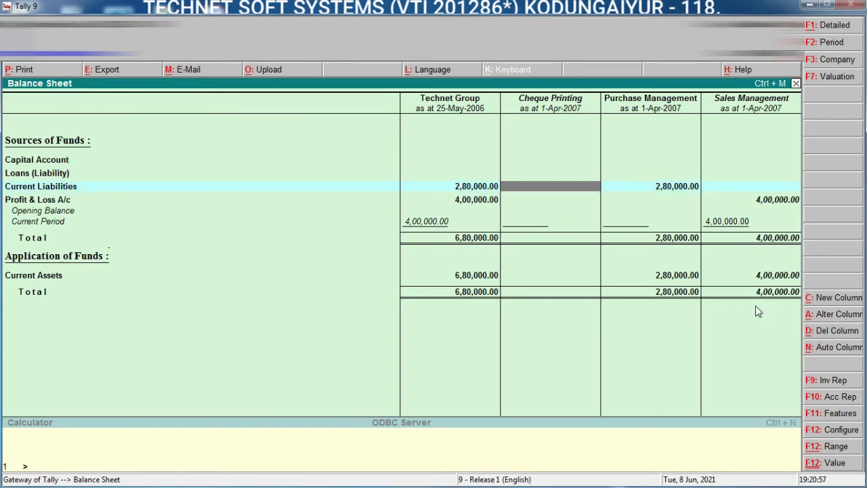
pyautogui.click(823, 315)
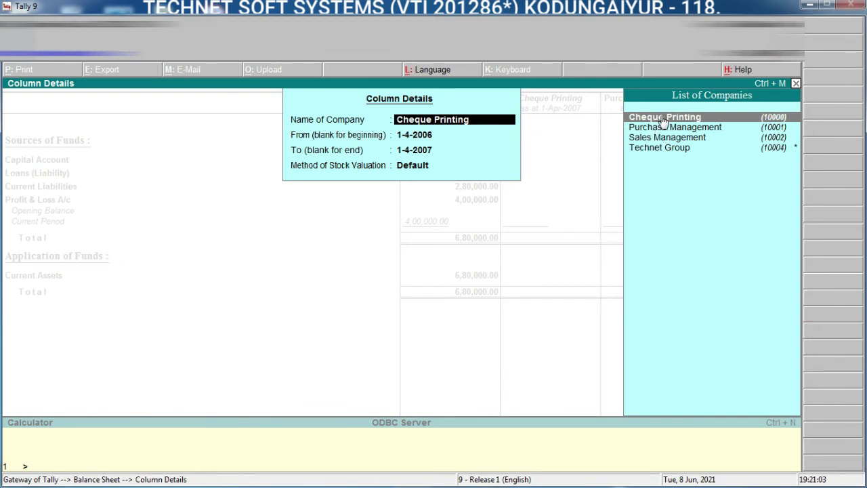
pyautogui.press('Return')
pyautogui.press('Return')
pyautogui.press('Return')
pyautogui.press('Return')
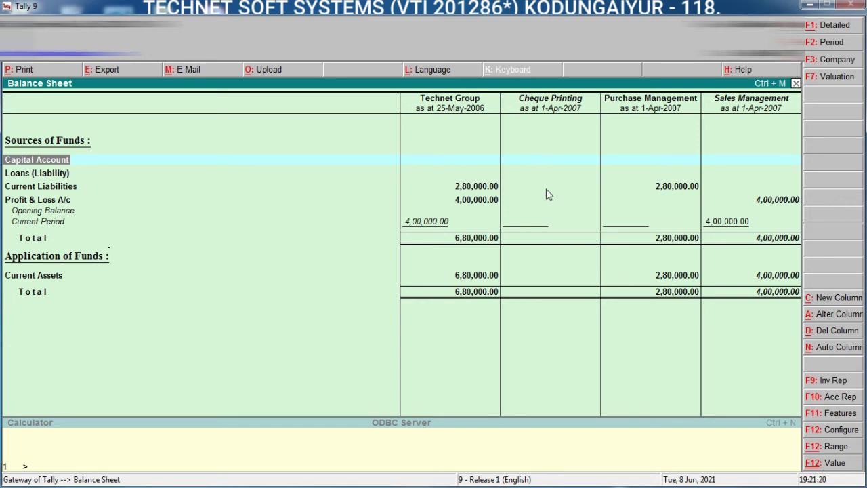
pyautogui.click(553, 163)
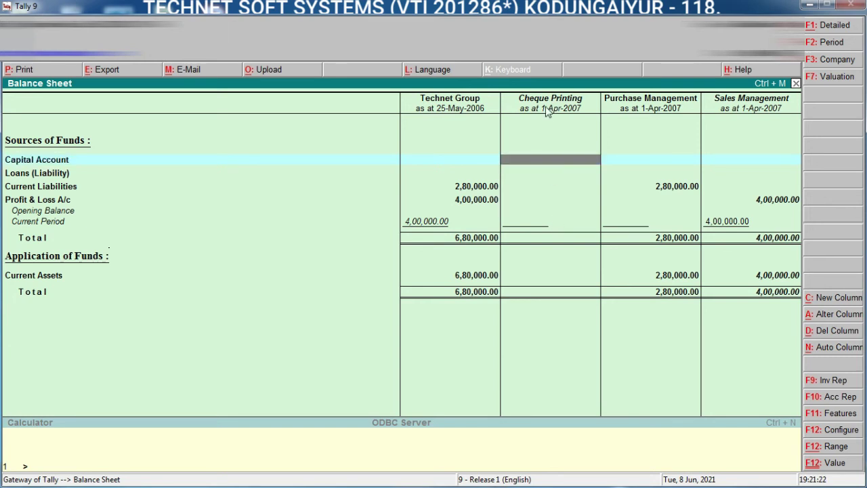
# Step: Select the Cheque Printing column and delete it, keeping Technet Group, Purchase and Sales Management
pyautogui.click(548, 187)
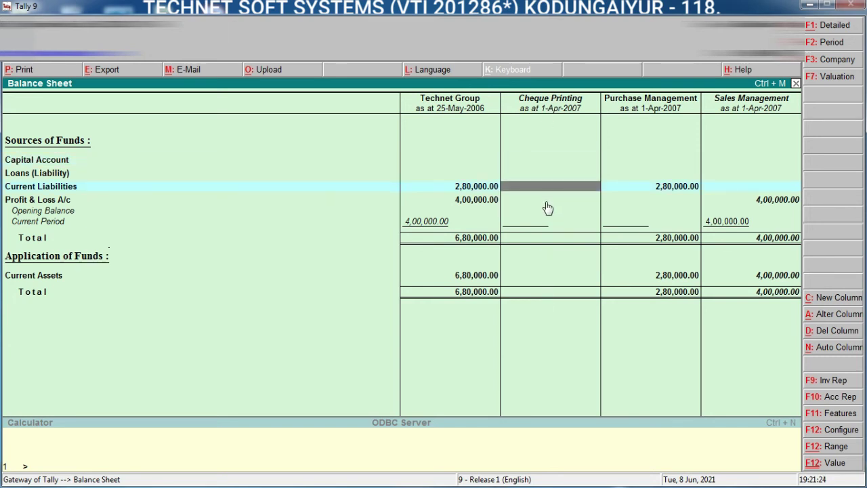
pyautogui.click(548, 199)
pyautogui.click(553, 160)
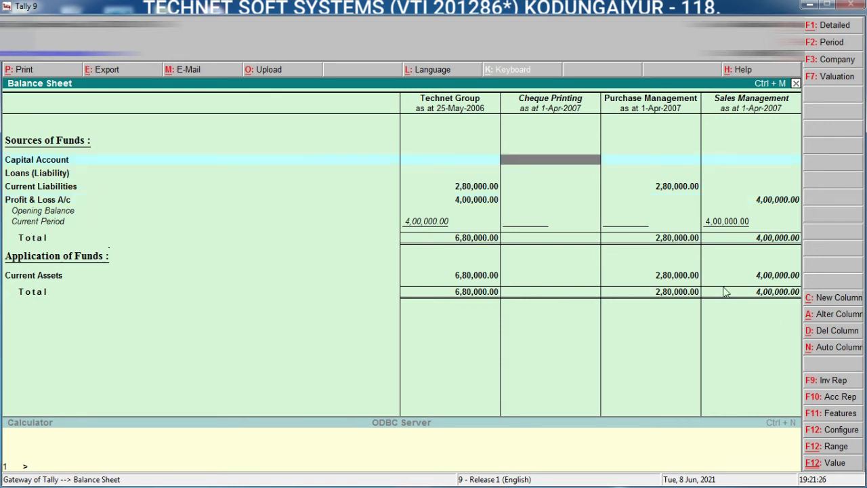
pyautogui.click(849, 336)
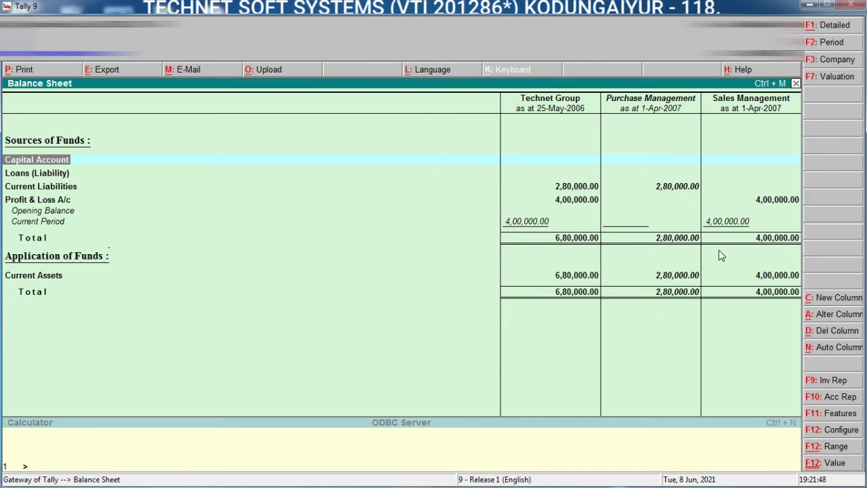
# Step: Select the Technet Group column and auto-repeat it monthly from 30-Apr-2006
pyautogui.click(836, 348)
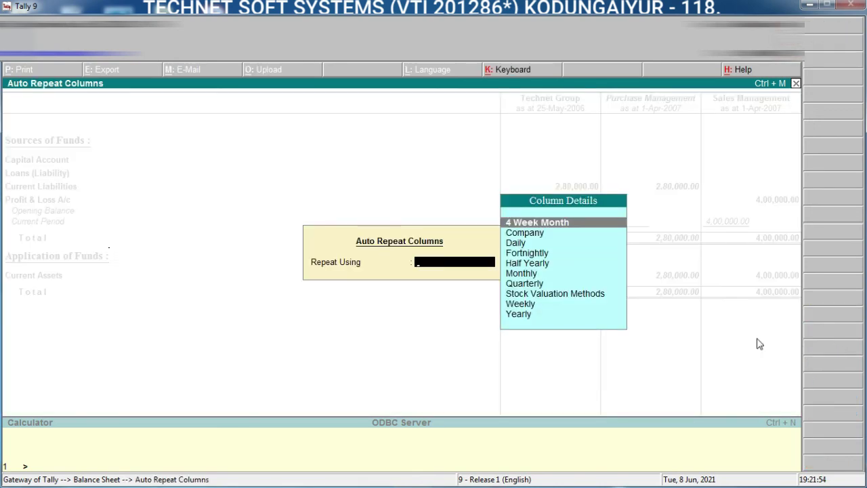
pyautogui.press('Escape')
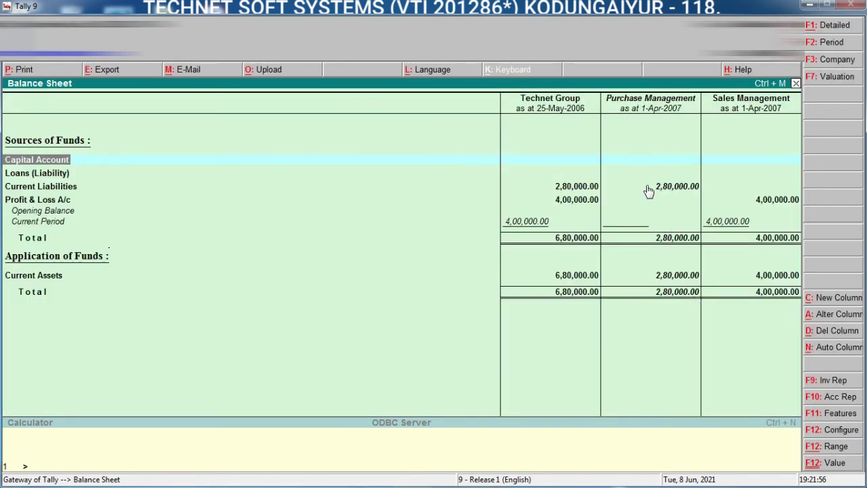
pyautogui.click(655, 188)
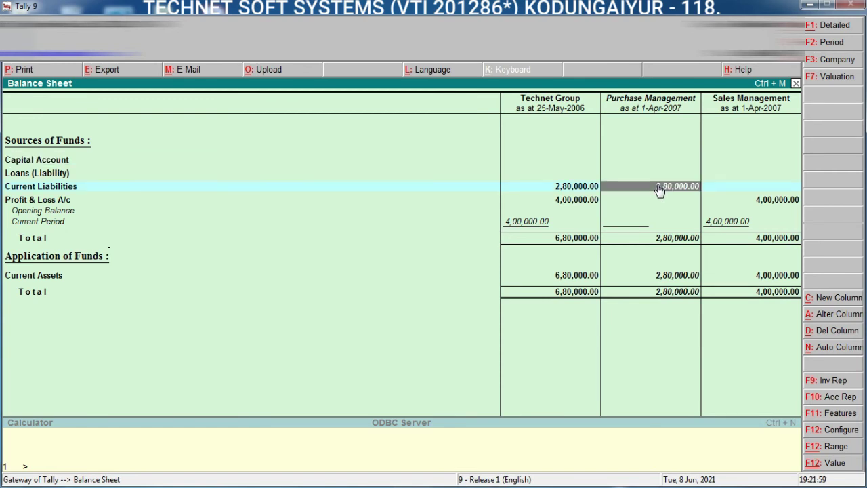
pyautogui.click(563, 188)
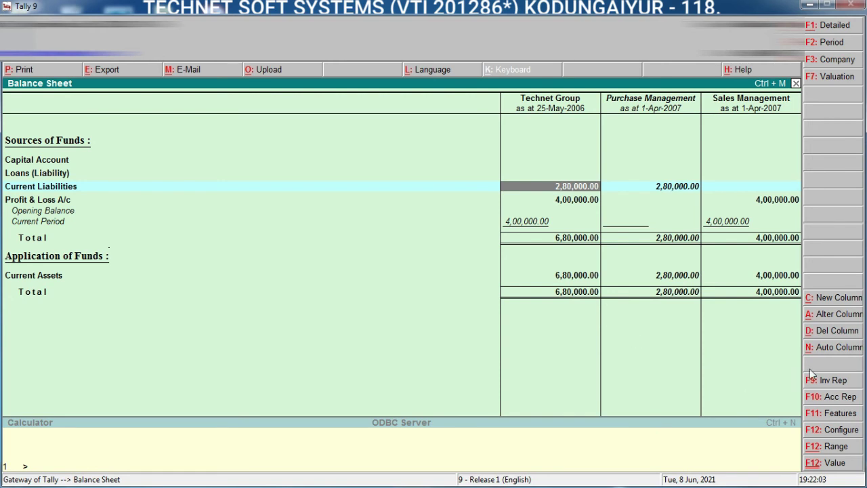
pyautogui.click(839, 349)
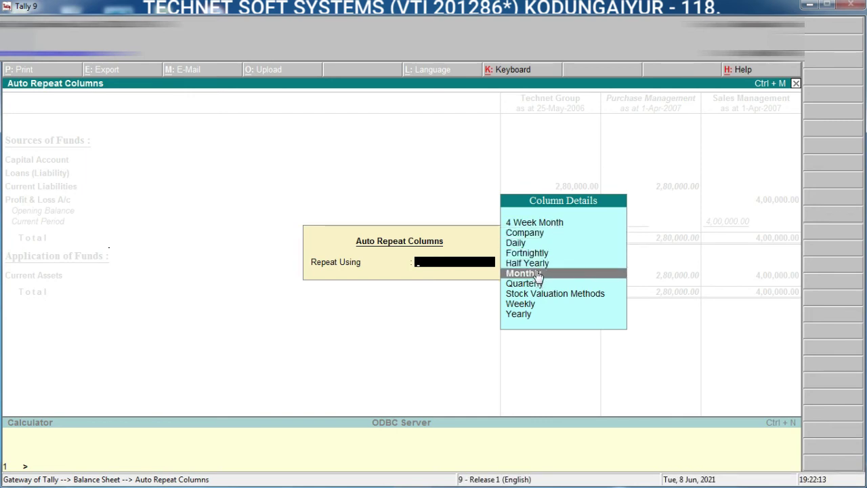
pyautogui.click(539, 275)
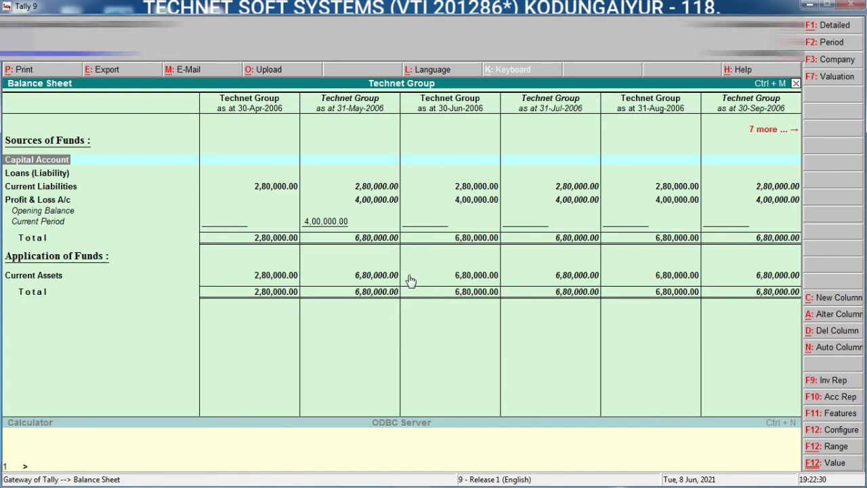
# Step: Switch the auto-repeat columns to Daily, covering 1-Apr-2006 to 30-Apr-2006
pyautogui.click(844, 348)
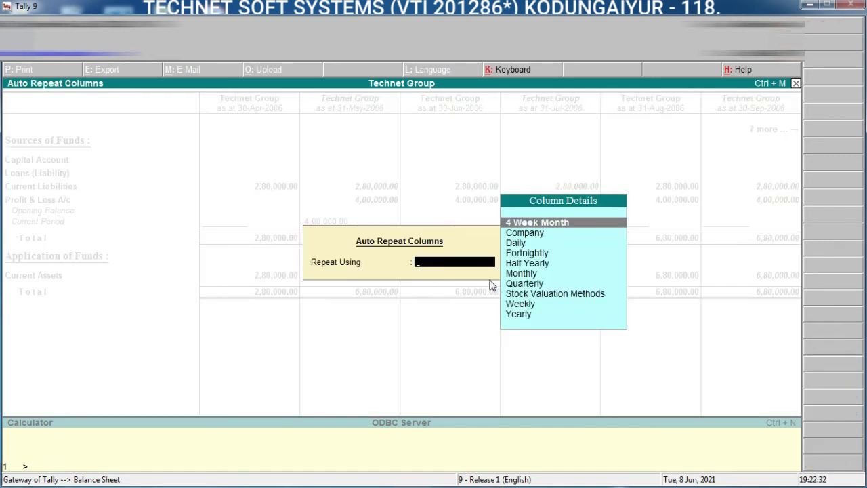
pyautogui.click(527, 244)
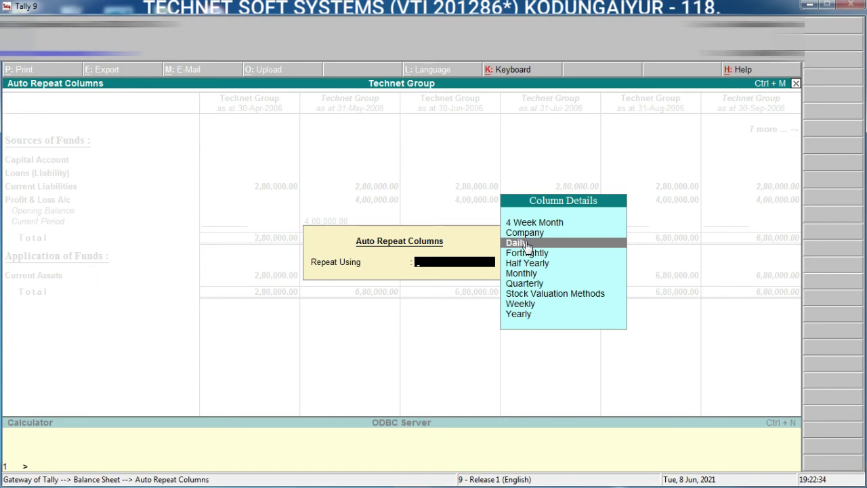
pyautogui.click(527, 244)
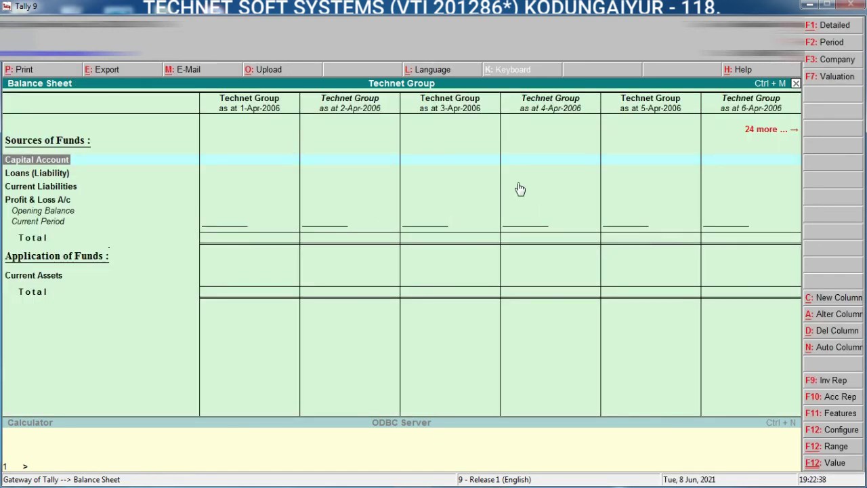
# Step: Browse the daily columns out to 29–30 April, where 2,80,000.00 appears, and back to 1-Apr
pyautogui.click(650, 164)
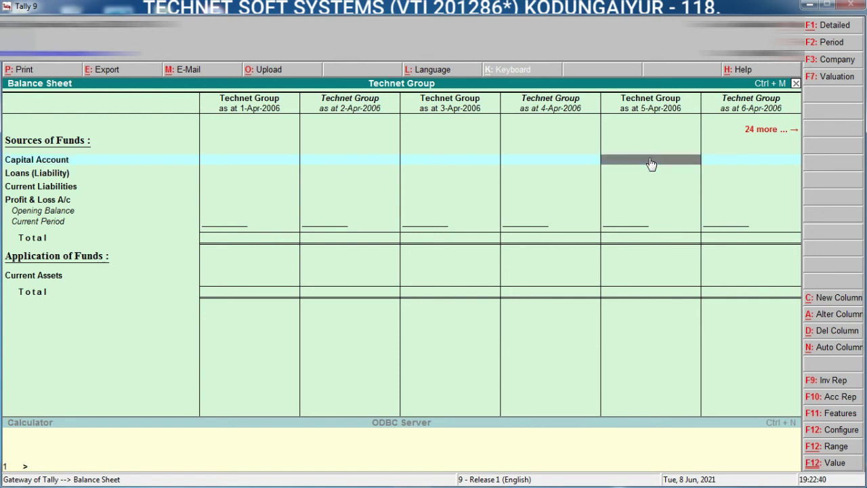
pyautogui.press('Right')
pyautogui.press('Right')
pyautogui.press('Right')
pyautogui.press('Right')
pyautogui.press('Right')
pyautogui.press('Right')
pyautogui.press('Right')
pyautogui.press('Right')
pyautogui.press('Right')
pyautogui.press('Right')
pyautogui.press('Right')
pyautogui.press('Right')
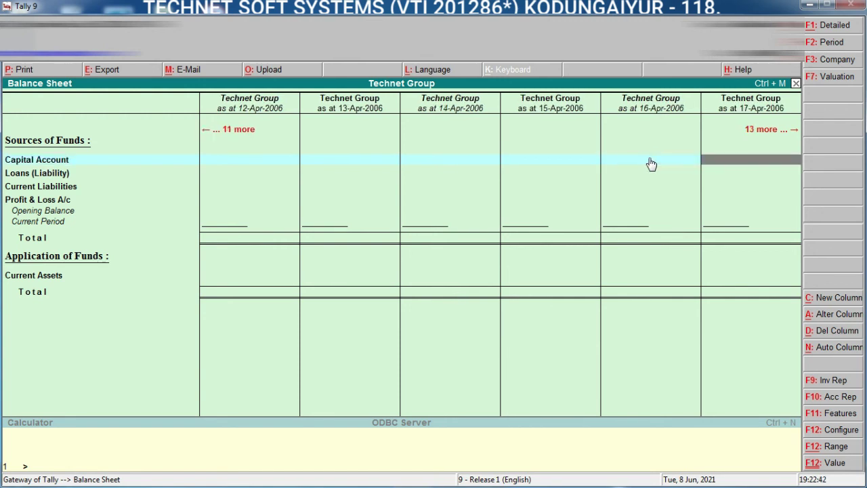
pyautogui.press('Right')
pyautogui.press('Right')
pyautogui.press('Right')
pyautogui.press('Right')
pyautogui.press('Right')
pyautogui.press('Right')
pyautogui.press('Right')
pyautogui.press('Right')
pyautogui.press('Right')
pyautogui.press('Right')
pyautogui.press('Right')
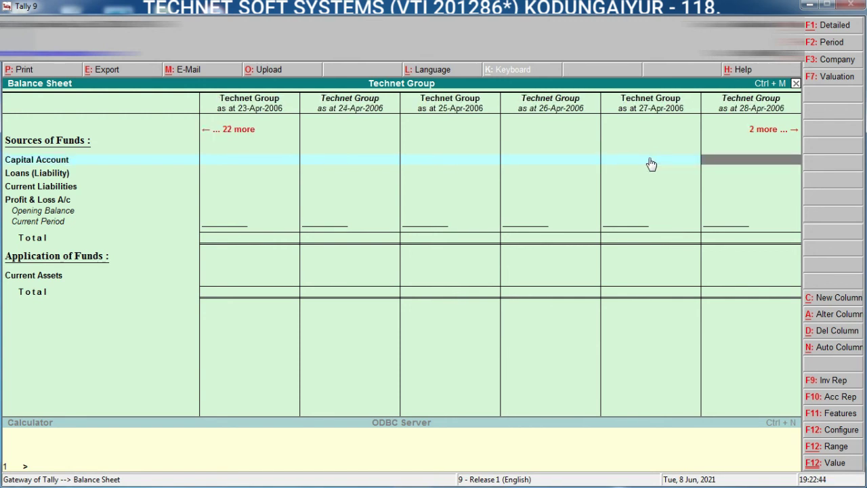
pyautogui.press('Right')
pyautogui.press('Right')
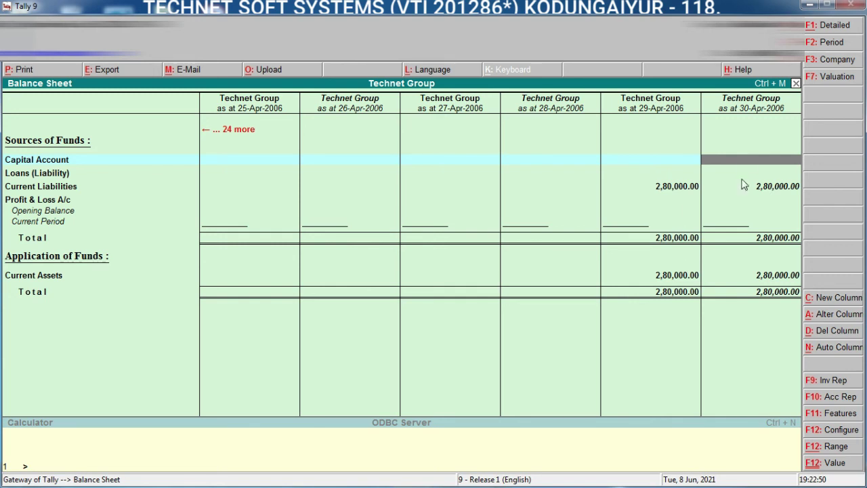
pyautogui.press('Left')
pyautogui.press('Left')
pyautogui.press('Left')
pyautogui.press('Left')
pyautogui.press('Left')
pyautogui.press('Left')
pyautogui.press('Left')
pyautogui.press('Left')
pyautogui.press('Left')
pyautogui.press('Left')
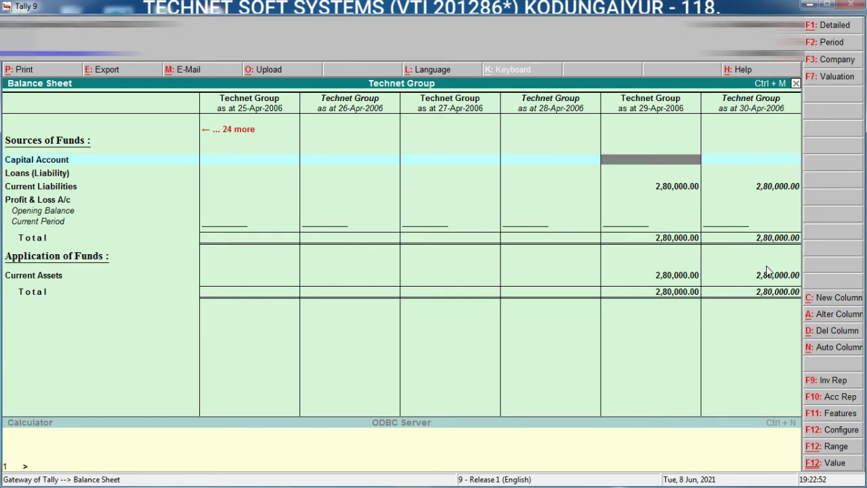
pyautogui.press('Left')
pyautogui.press('Left')
pyautogui.press('Left')
pyautogui.press('Left')
pyautogui.press('Left')
pyautogui.press('Left')
pyautogui.press('Left')
pyautogui.press('Left')
pyautogui.press('Left')
pyautogui.press('Left')
pyautogui.press('Left')
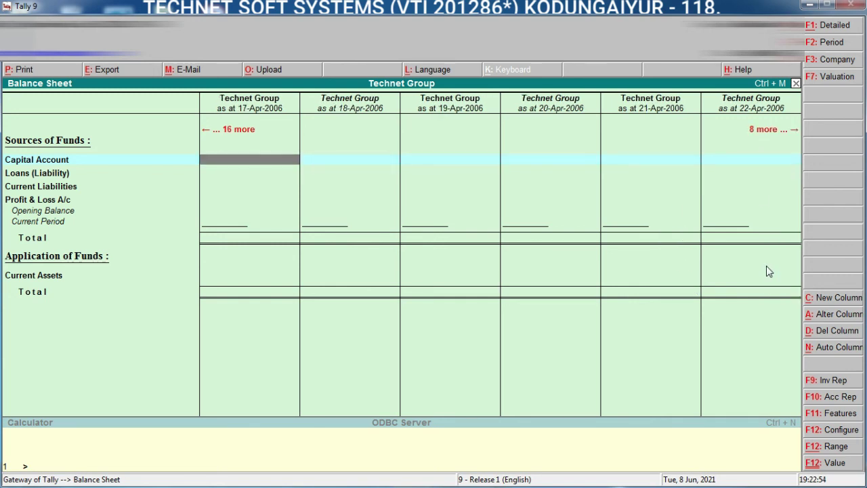
pyautogui.press('Left')
pyautogui.press('Left')
pyautogui.press('Left')
pyautogui.press('Left')
pyautogui.press('Left')
pyautogui.press('Left')
pyautogui.press('Left')
pyautogui.press('Left')
pyautogui.press('Left')
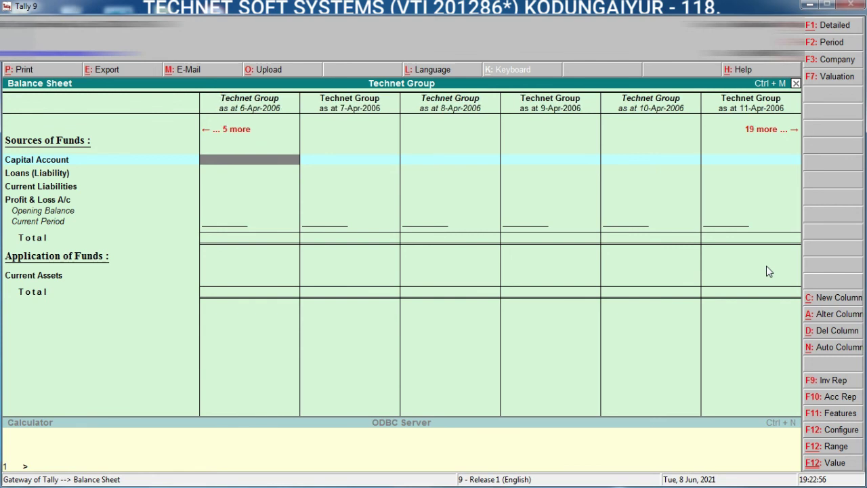
pyautogui.press('Right')
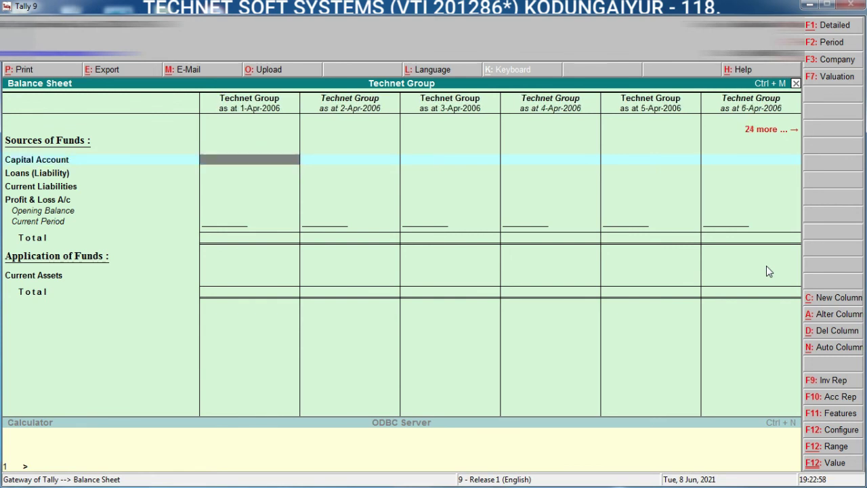
# Step: Choose Half Yearly auto-repeat, leaving one Technet Group column as at 30-Apr-2006 totalling 2,80,000.00
pyautogui.click(835, 349)
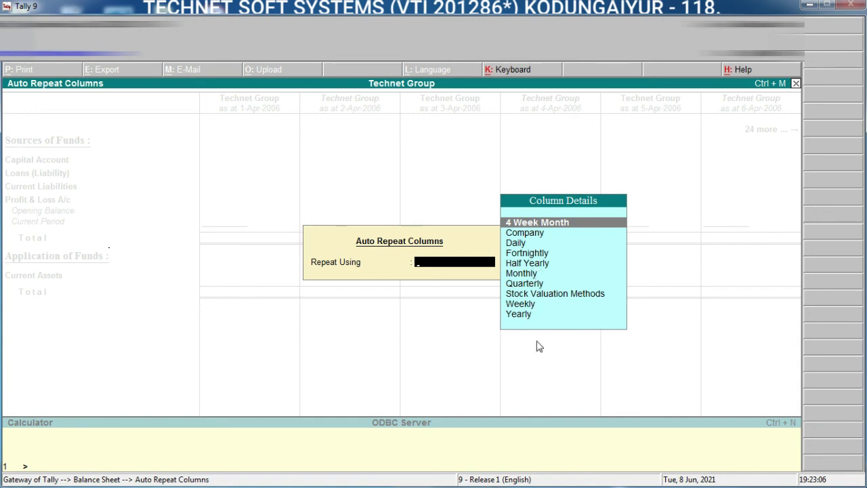
pyautogui.click(542, 266)
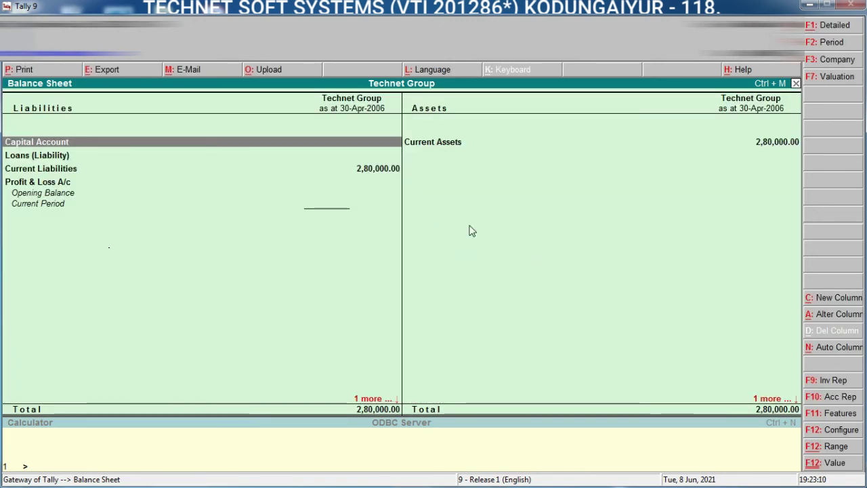
pyautogui.click(840, 299)
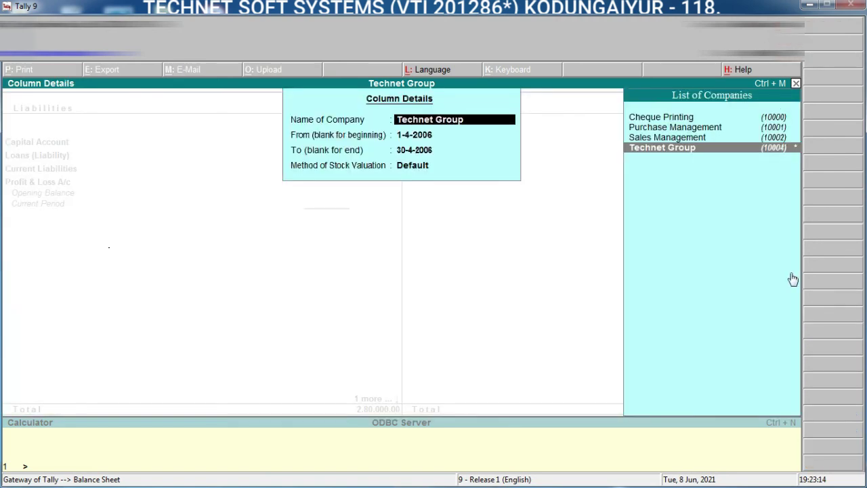
pyautogui.click(669, 128)
pyautogui.press('Return')
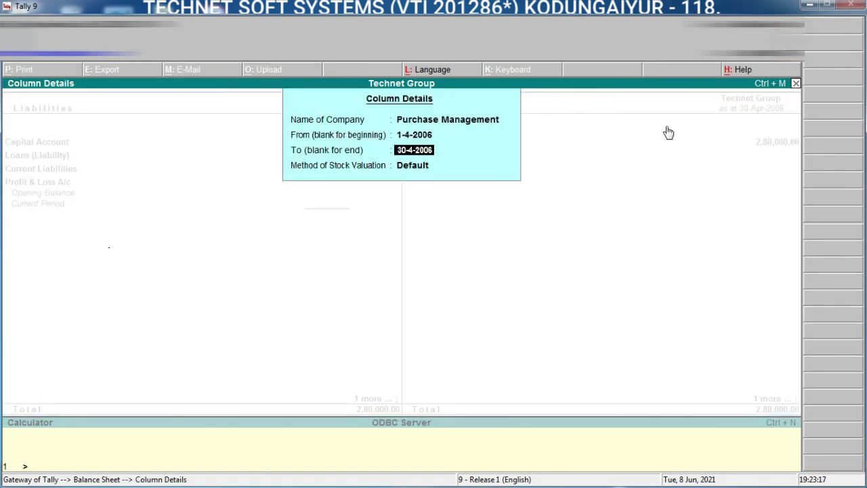
pyautogui.press('Return')
pyautogui.press('Return')
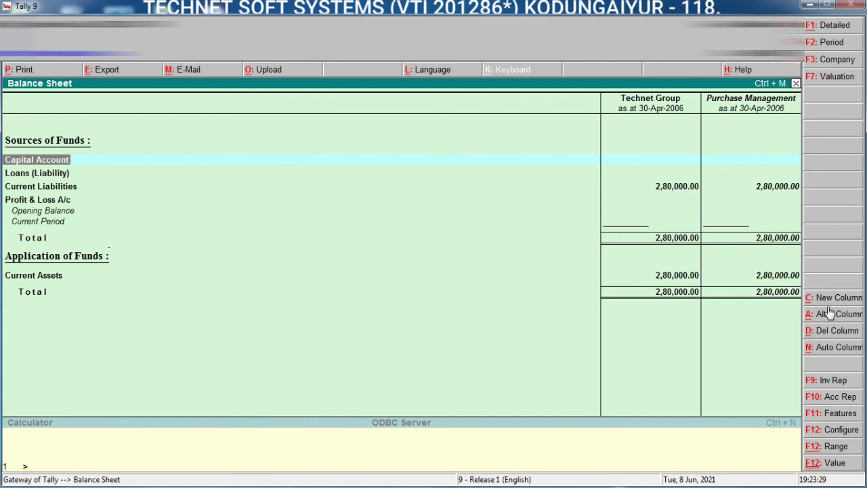
pyautogui.click(749, 161)
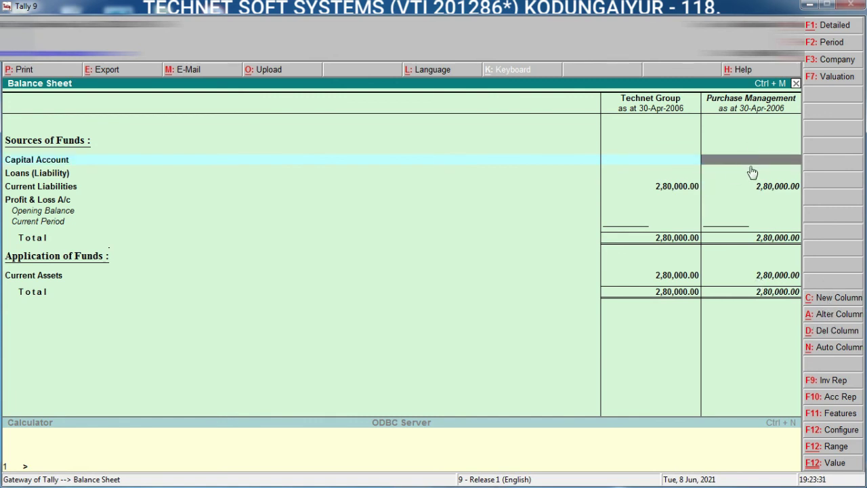
pyautogui.click(821, 332)
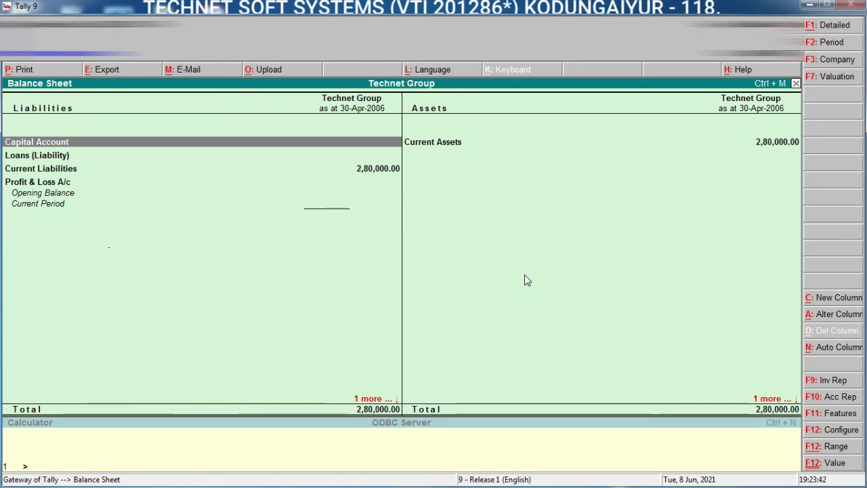
# Step: Leave the Balance Sheet, dismiss the Select Company list, and bring up Shut Company with Alt+F1
pyautogui.press('Escape')
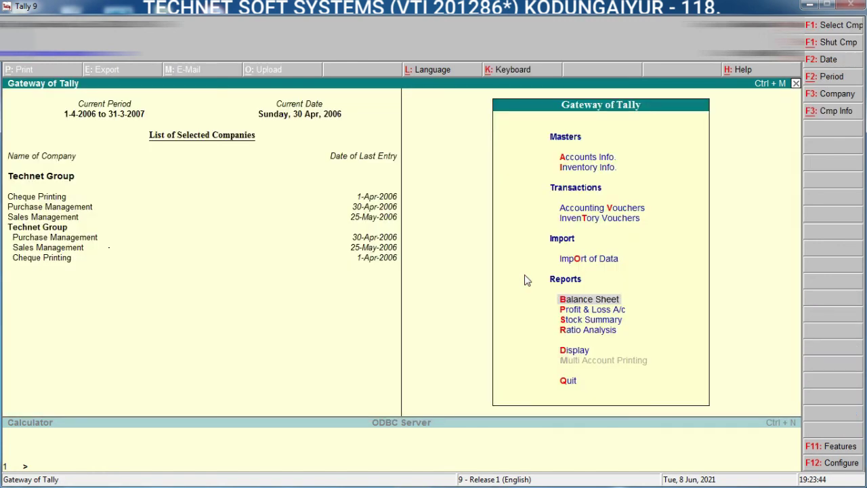
pyautogui.press('F1')
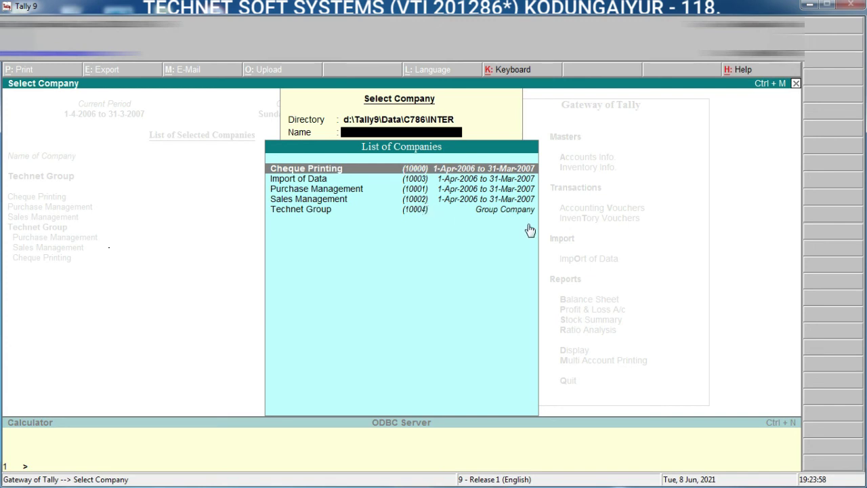
pyautogui.press('Escape')
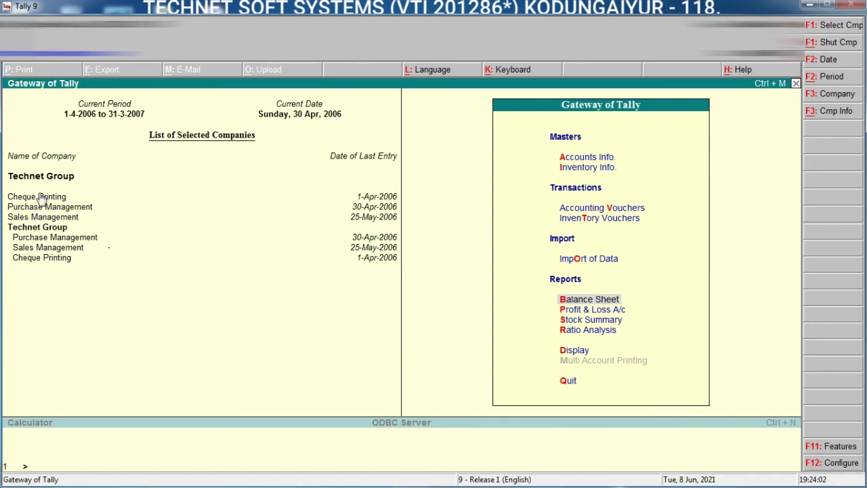
pyautogui.hotkey('alt', 'F1')
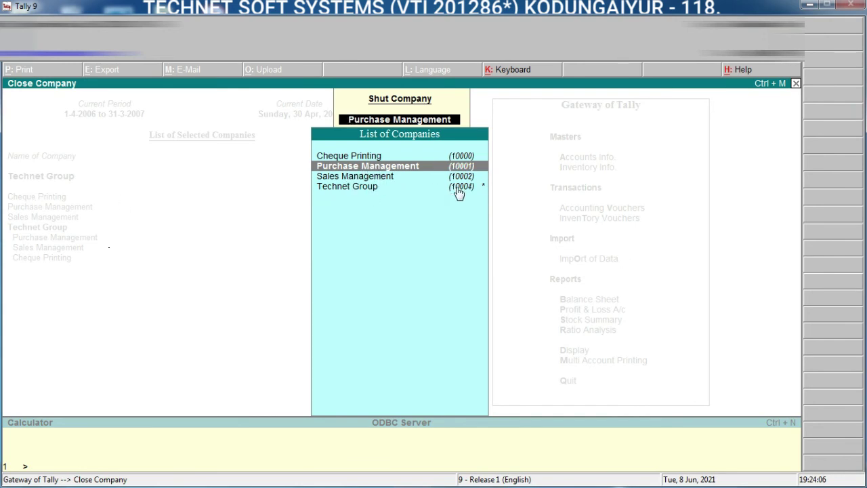
# Step: Shut the Cheque Printing, Sales Management and Purchase Management companies one after another
pyautogui.click(419, 157)
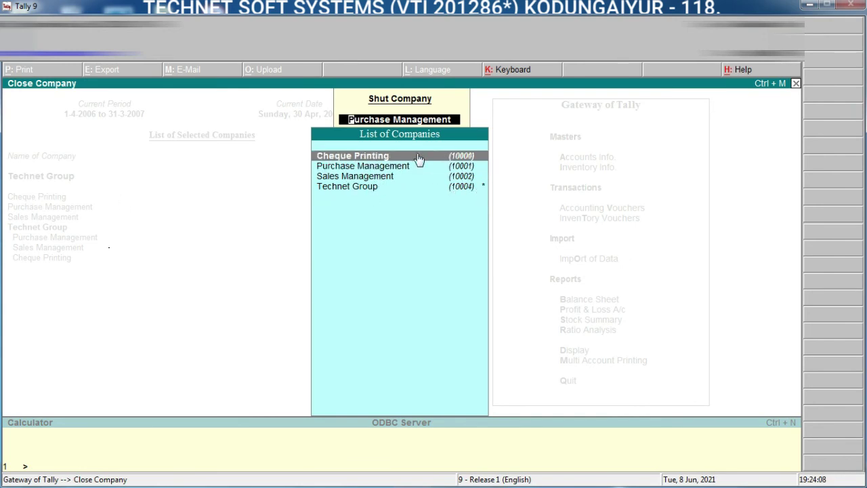
pyautogui.click(420, 158)
pyautogui.hotkey('alt', 'F1')
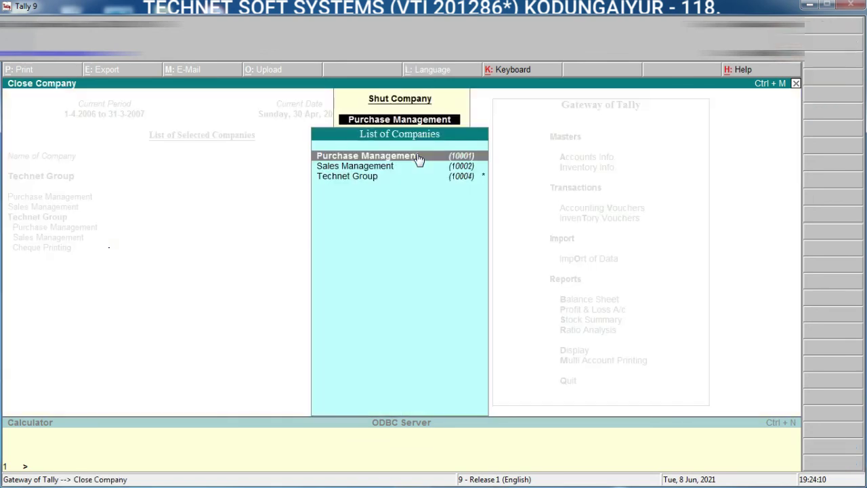
pyautogui.click(401, 170)
pyautogui.click(402, 170)
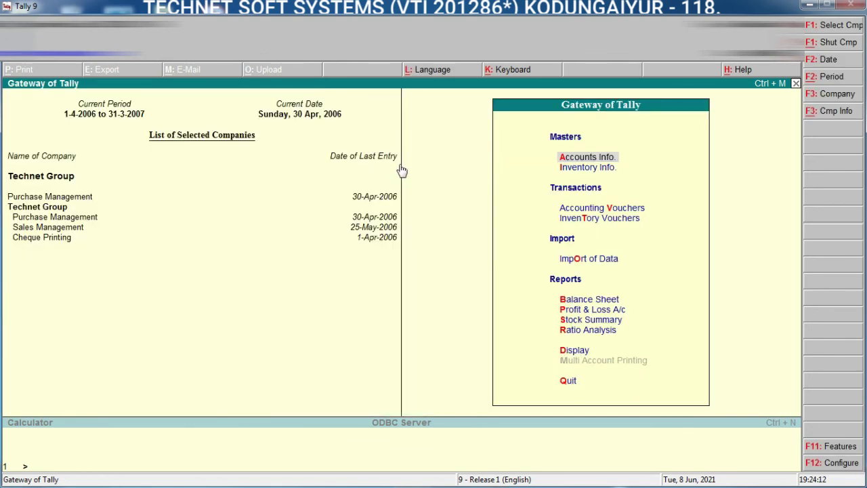
pyautogui.hotkey('alt', 'F1')
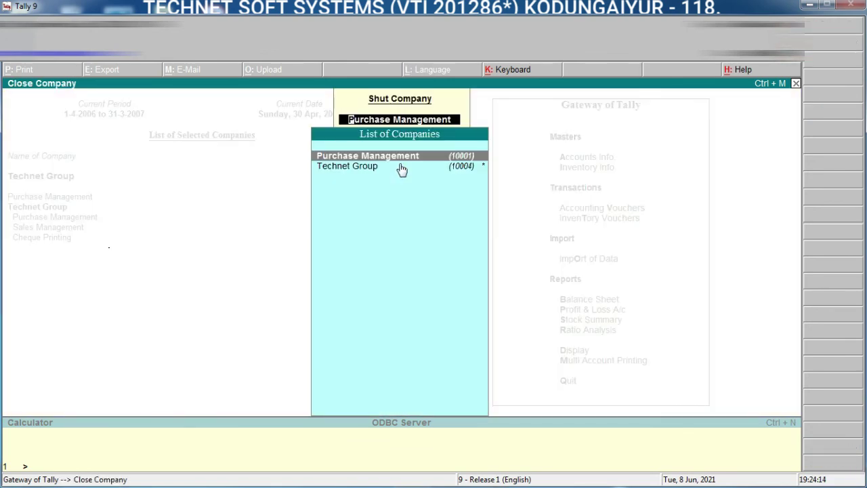
pyautogui.press('Return')
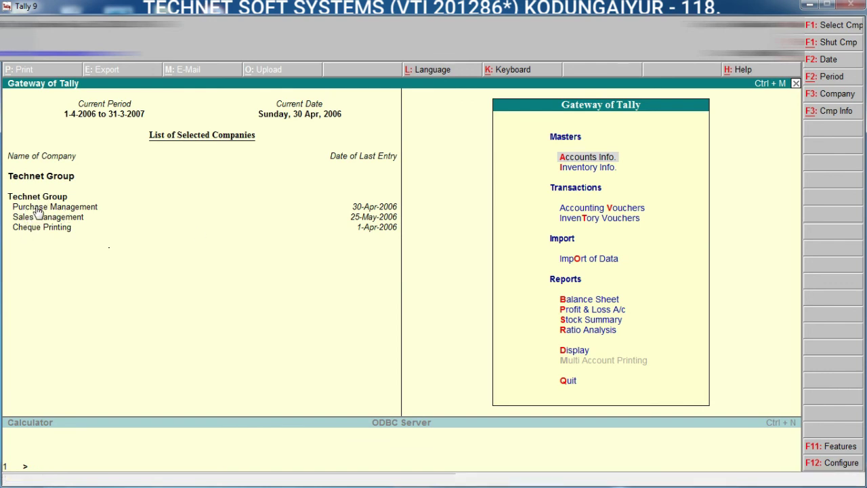